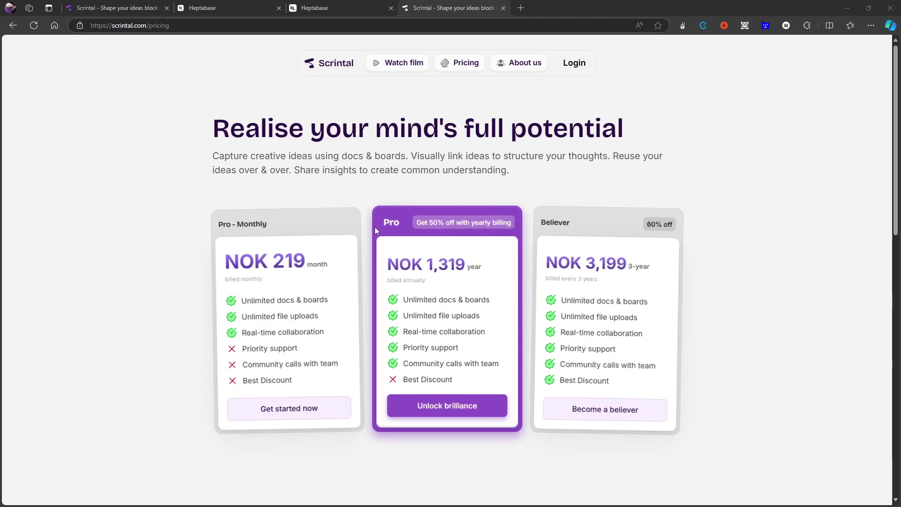
Compare Heptabase's Monthly and Yearly plans with Scrintal's pricing, highlighting the yearly price
click(322, 8)
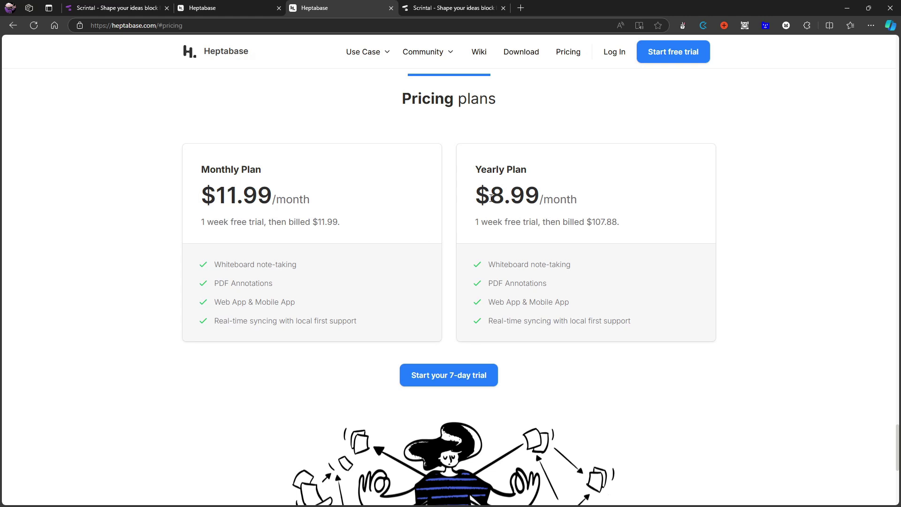
drag(490, 197, 584, 203)
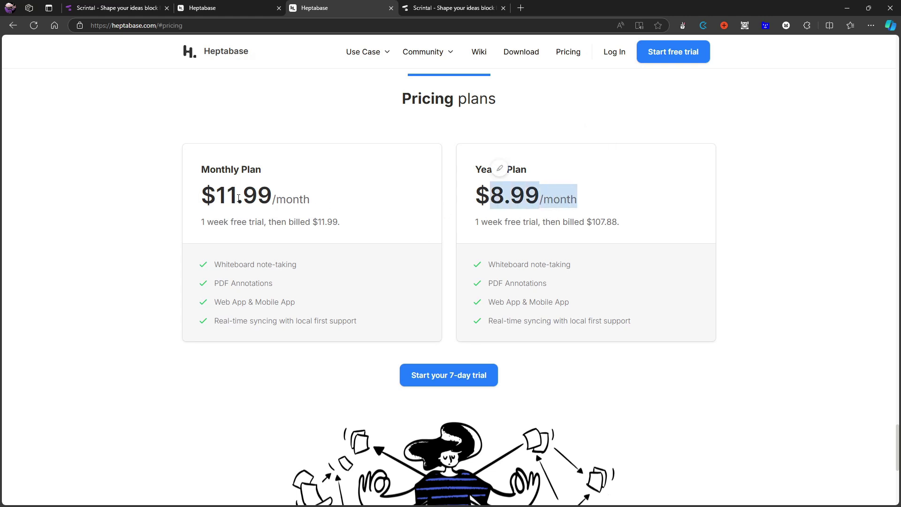
click(172, 169)
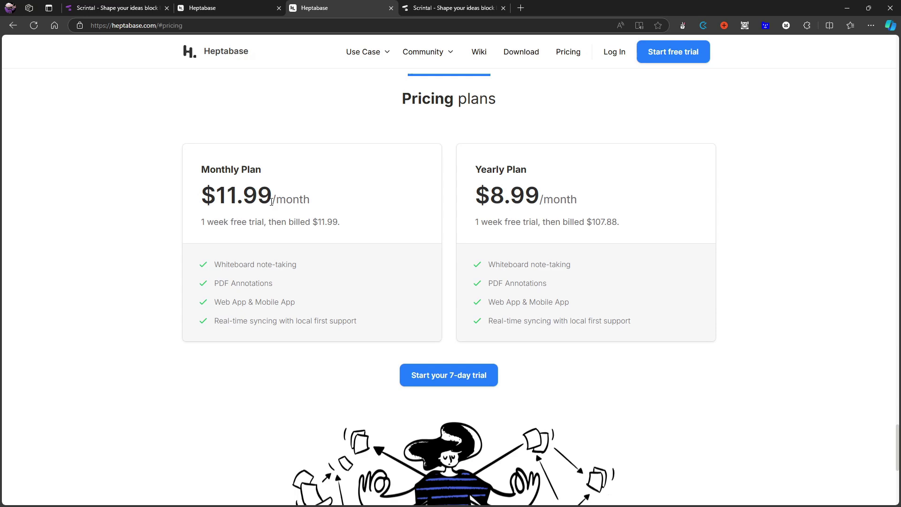
click(472, 7)
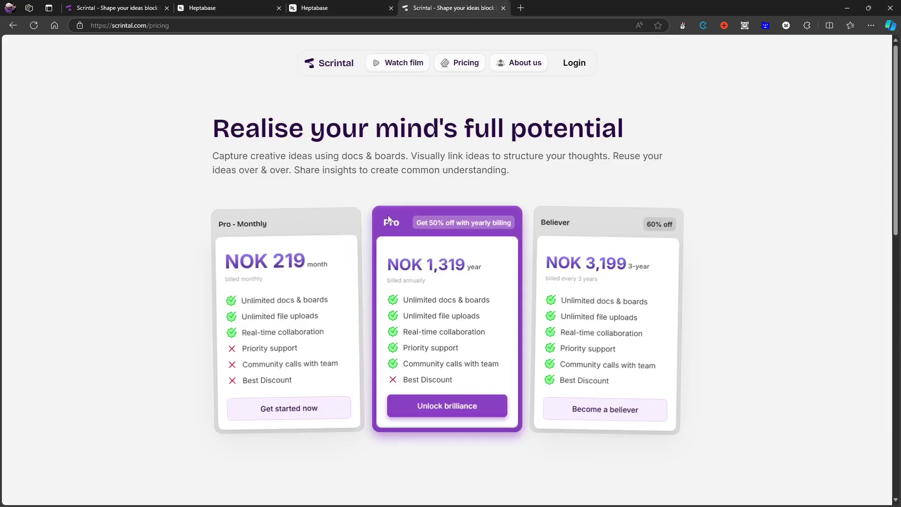
click(342, 5)
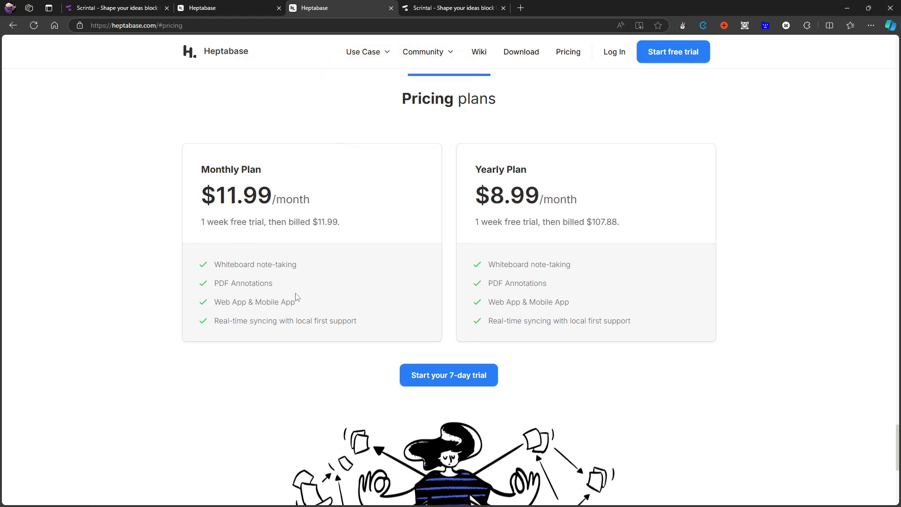
click(456, 9)
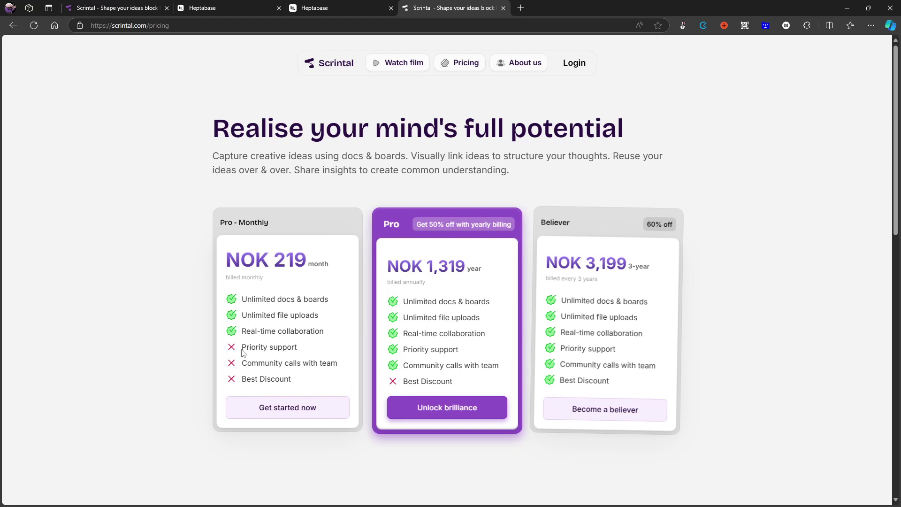
click(324, 6)
click(218, 4)
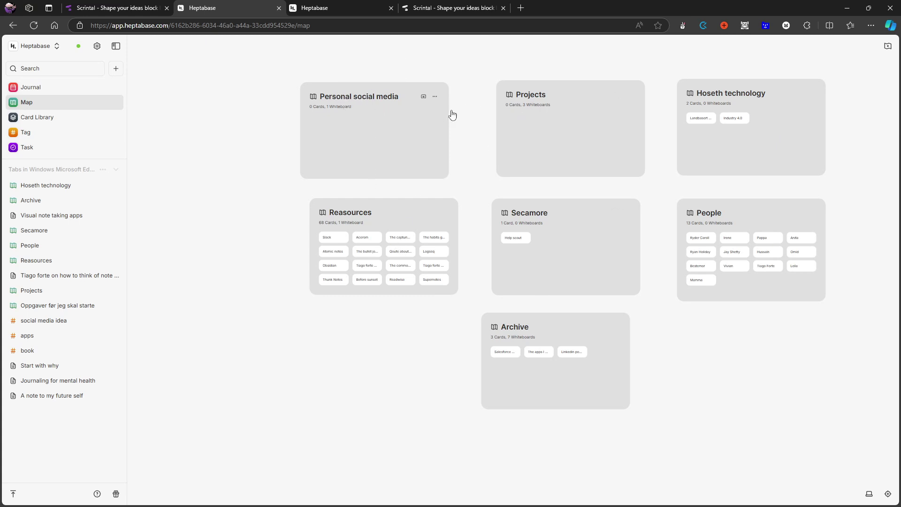
double_click(419, 212)
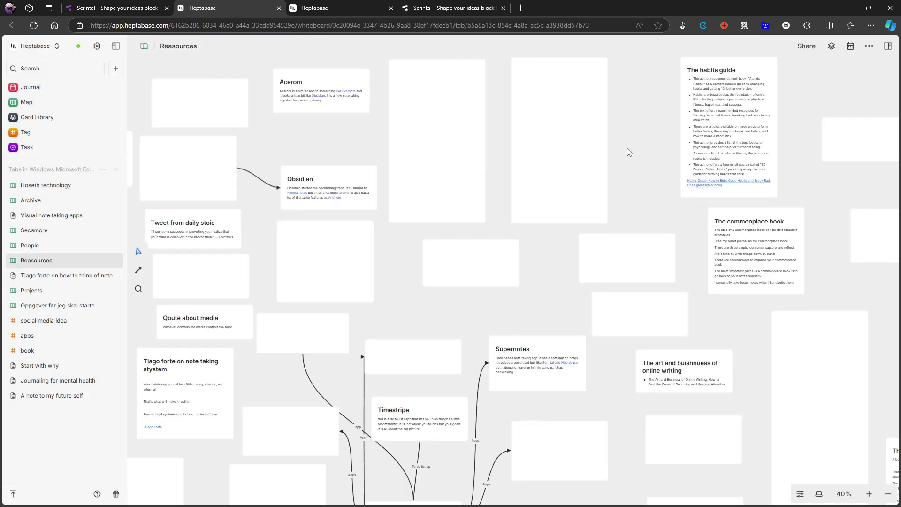
scroll(704, 298, up, 5)
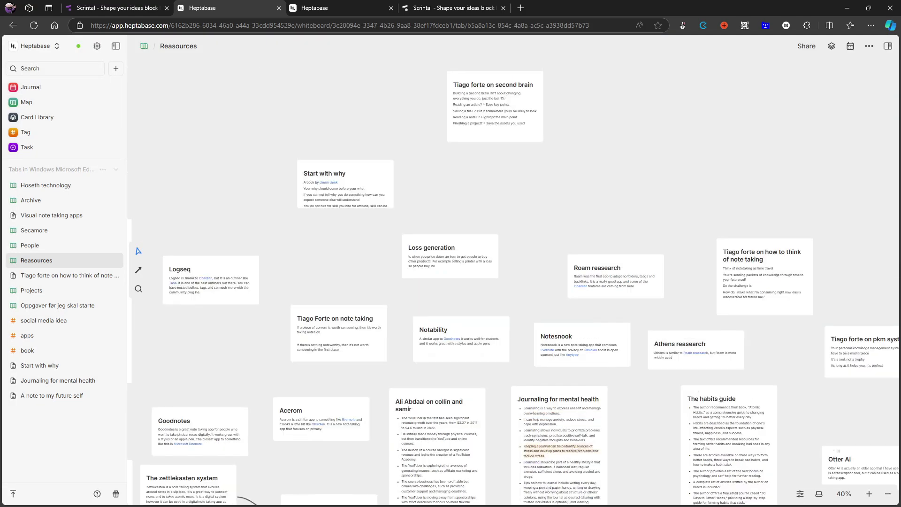
click(889, 494)
click(888, 494)
click(888, 493)
scroll(762, 207, down, 5)
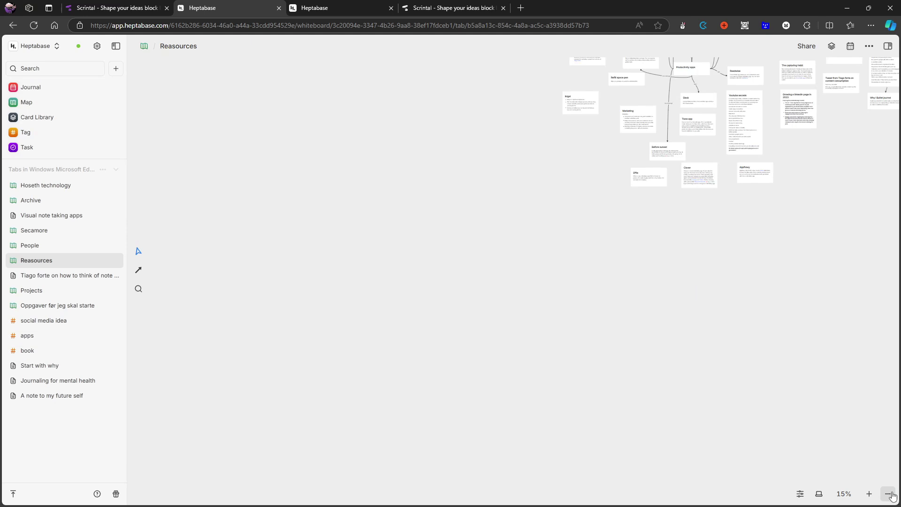
scroll(764, 201, up, 3)
scroll(764, 201, up, 5)
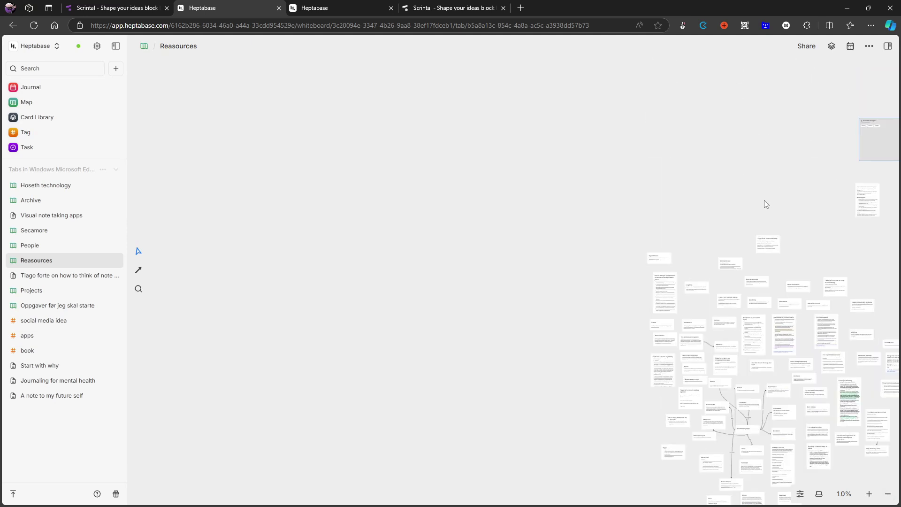
scroll(726, 167, right, 6)
scroll(724, 167, right, 2)
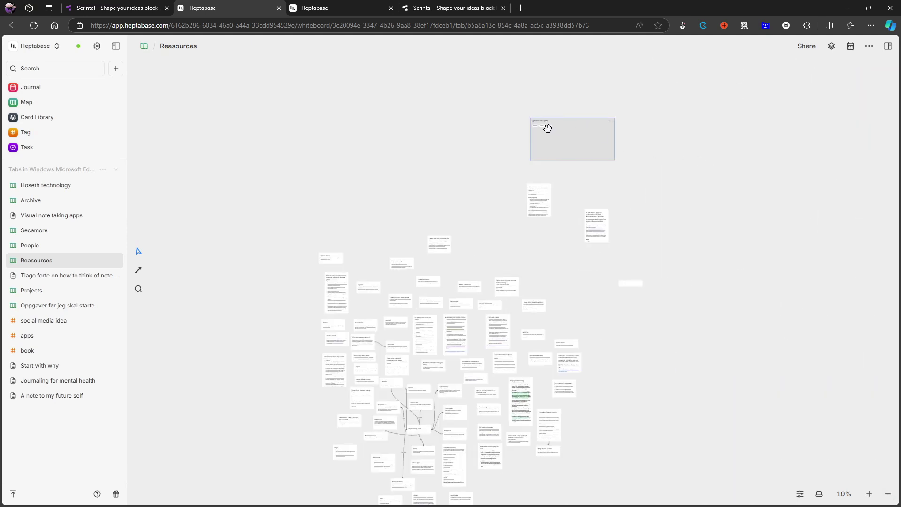
double_click(569, 142)
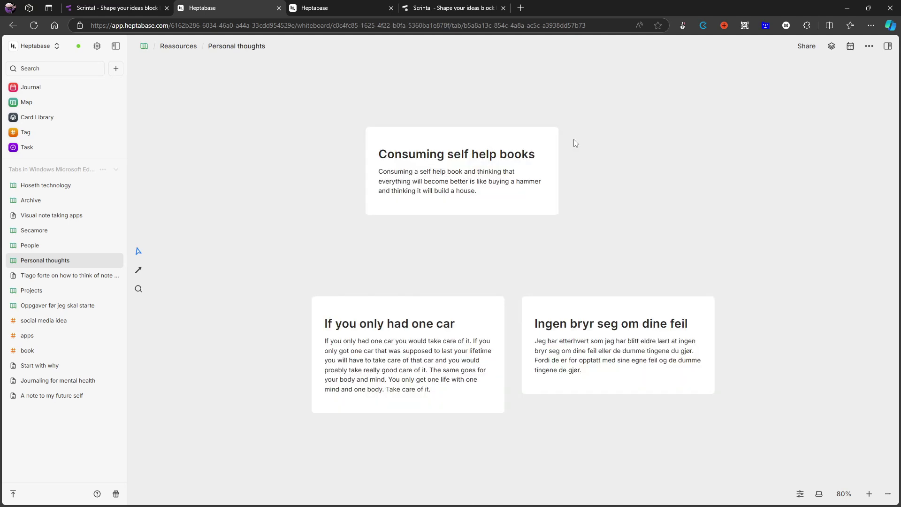
key(alt+Left)
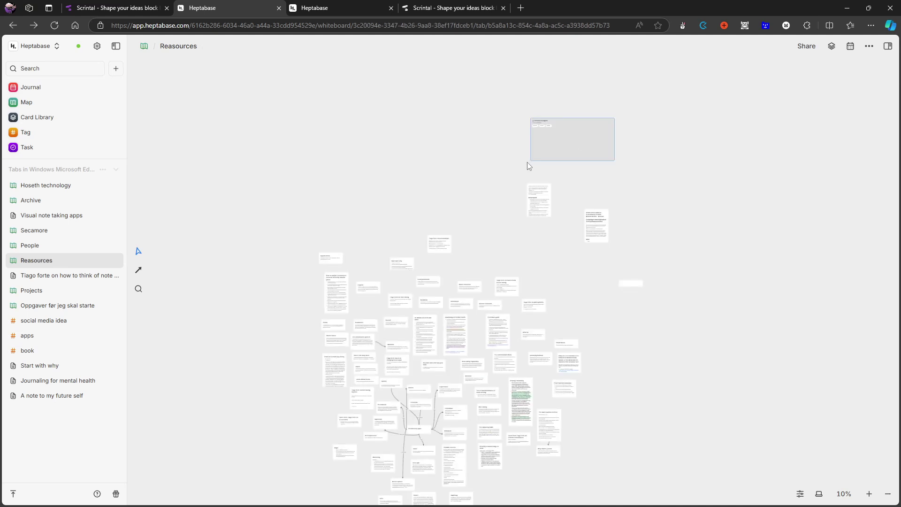
click(70, 104)
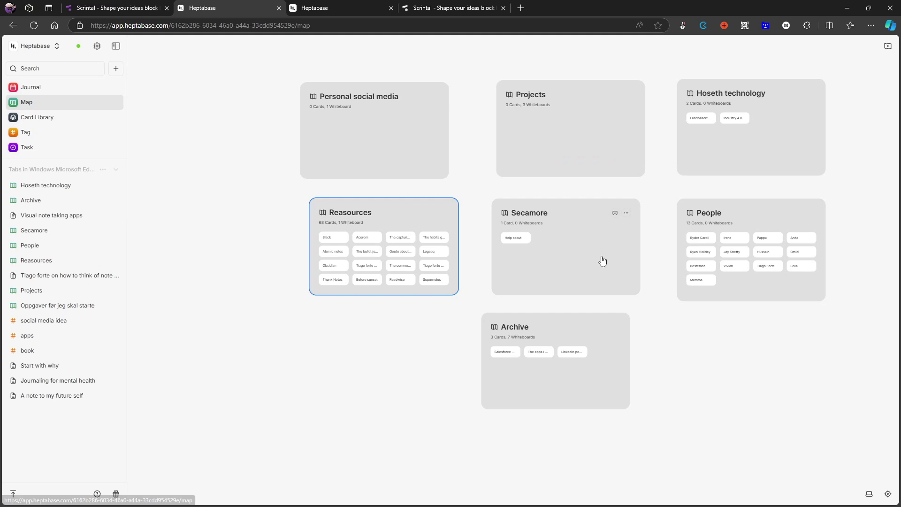
double_click(533, 121)
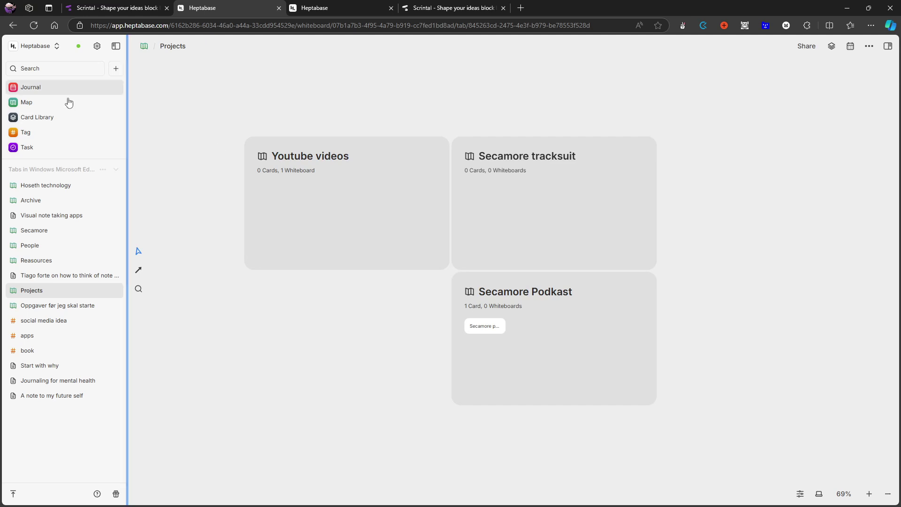
click(40, 108)
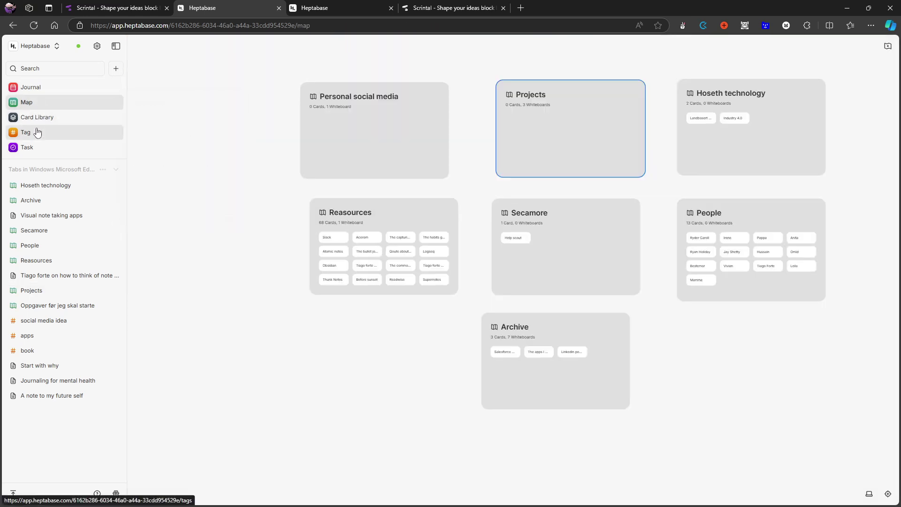
Open the tags overview and try moving the Project tag group below Area, then restore it
click(38, 131)
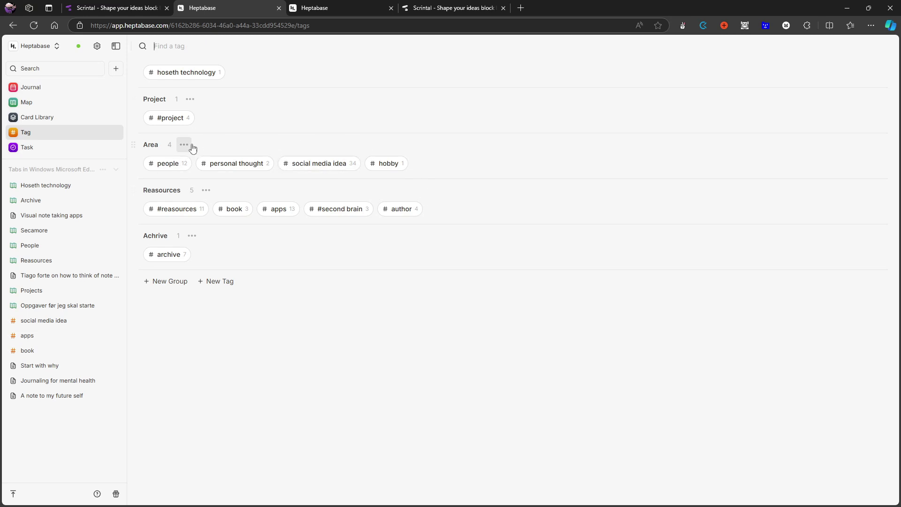
mouse_move(150, 119)
mouse_move(134, 96)
mouse_down()
mouse_move(135, 129)
mouse_move(142, 98)
mouse_up()
Open the social media idea tag's table of 15 cards and preview the new view types
click(326, 164)
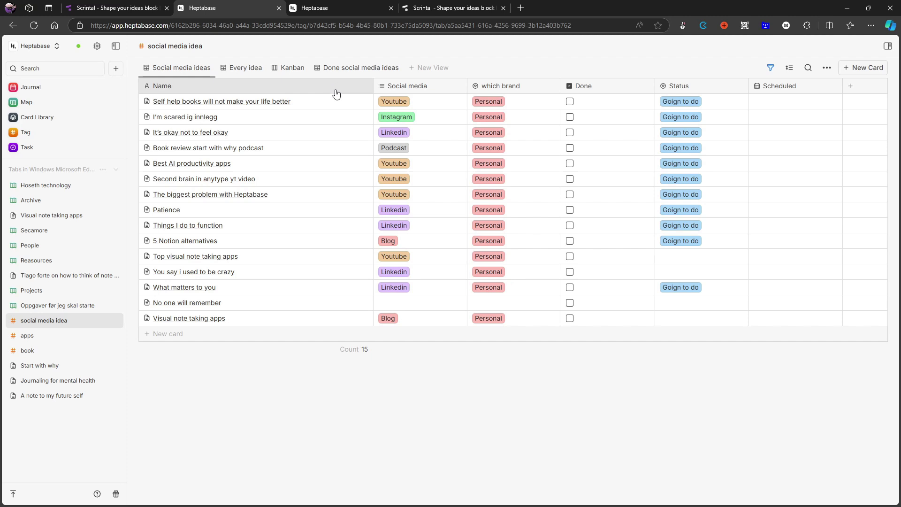
click(438, 71)
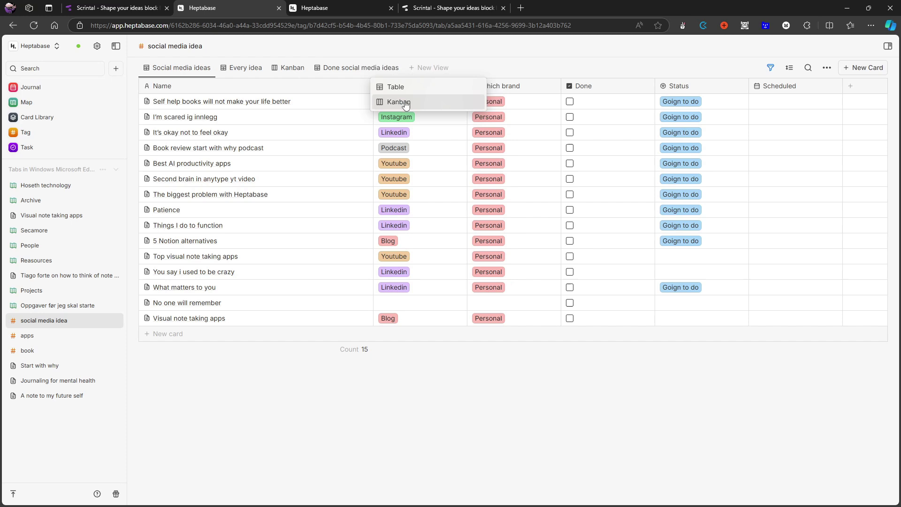
click(517, 62)
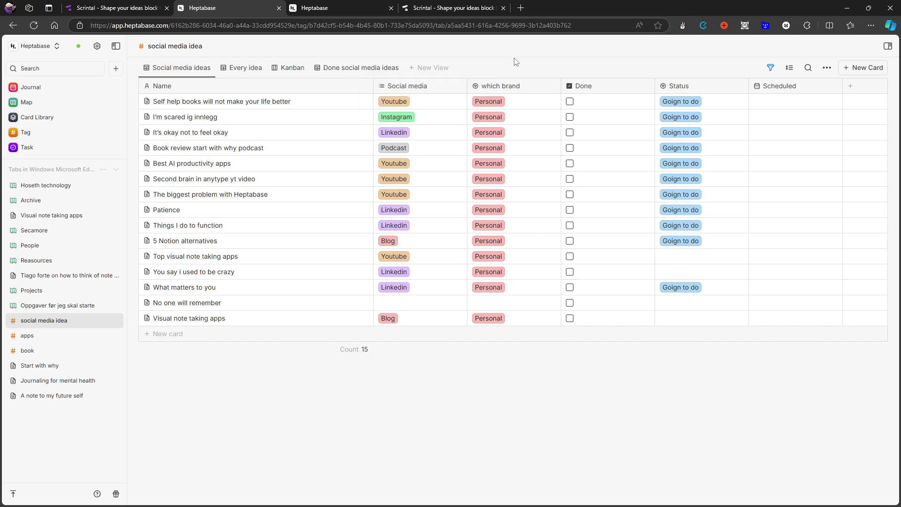
Inspect the add-property column options and the table's filter rule, closing each
click(851, 86)
mouse_move(861, 111)
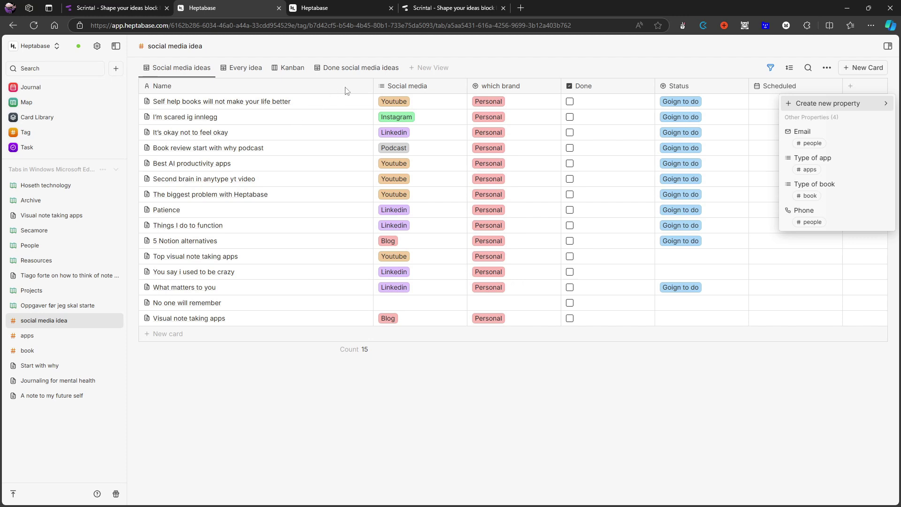
click(567, 66)
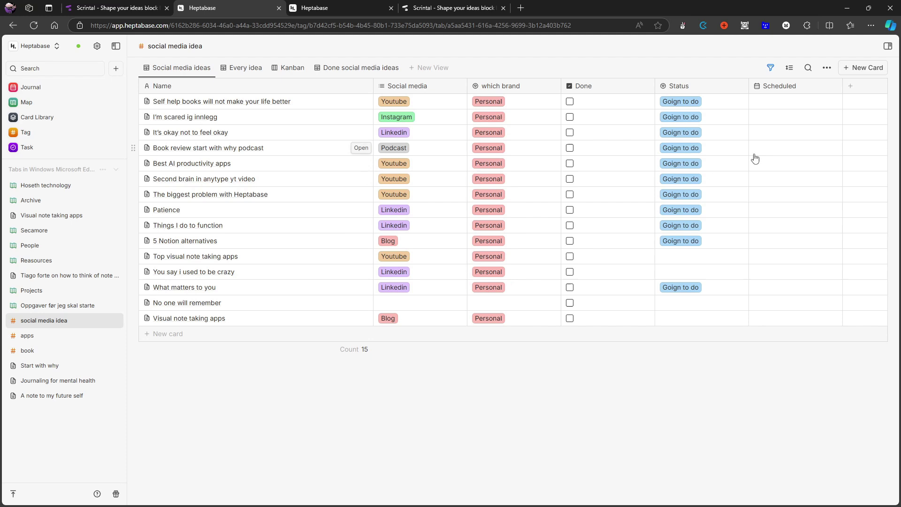
click(772, 68)
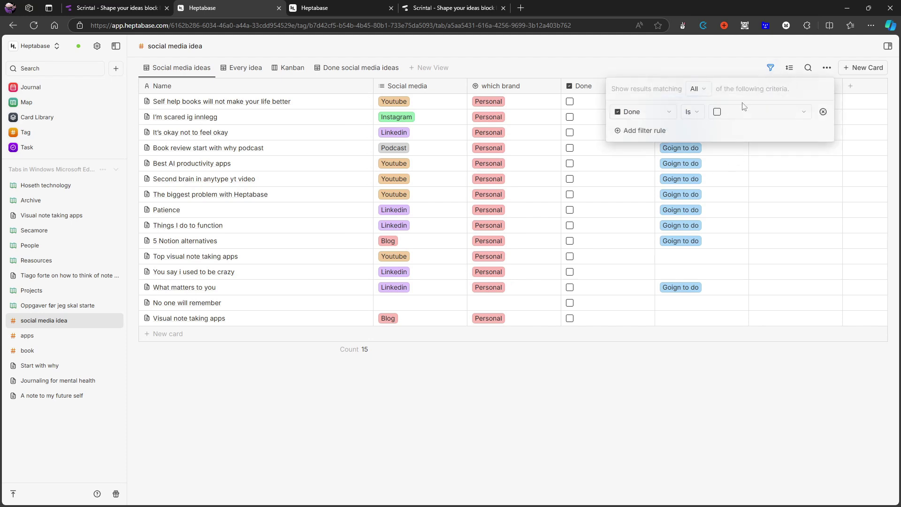
click(652, 57)
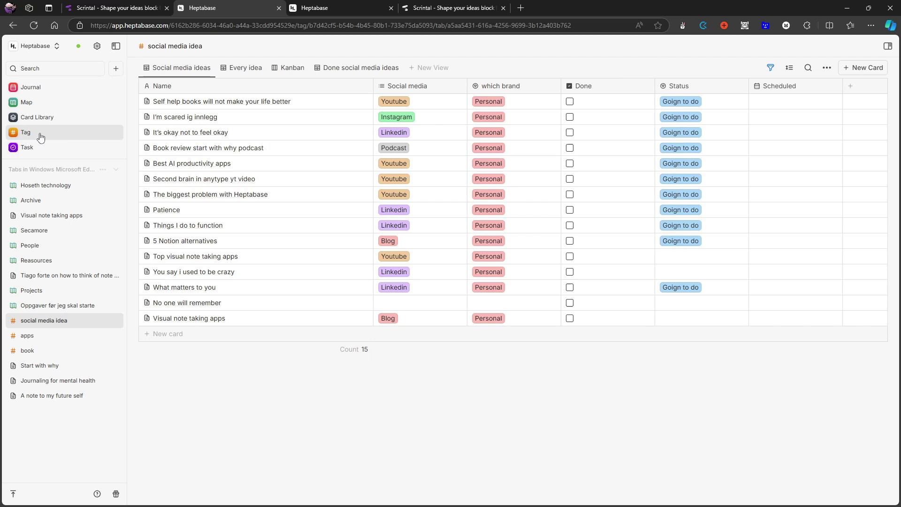
Add a 'go for a walk today' to-do to the Oct 20, 2024 journal, then browse adjacent weeks
click(52, 91)
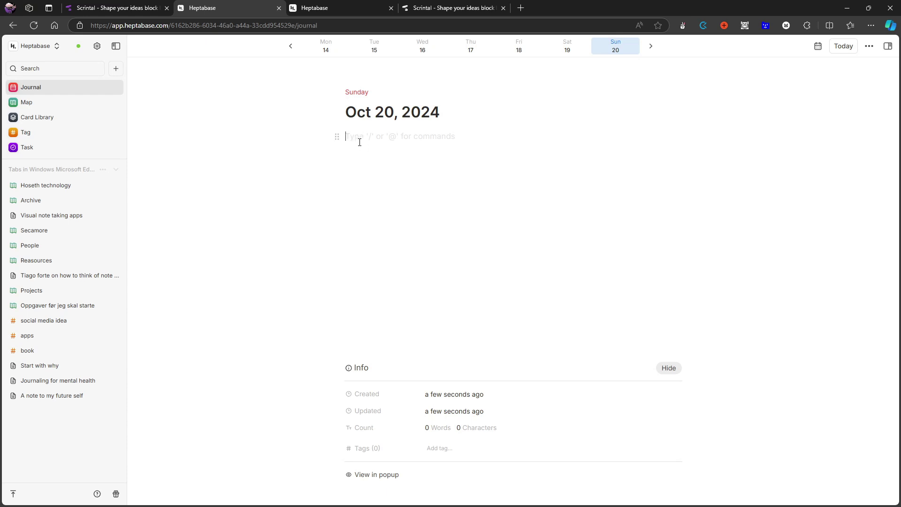
text(/)
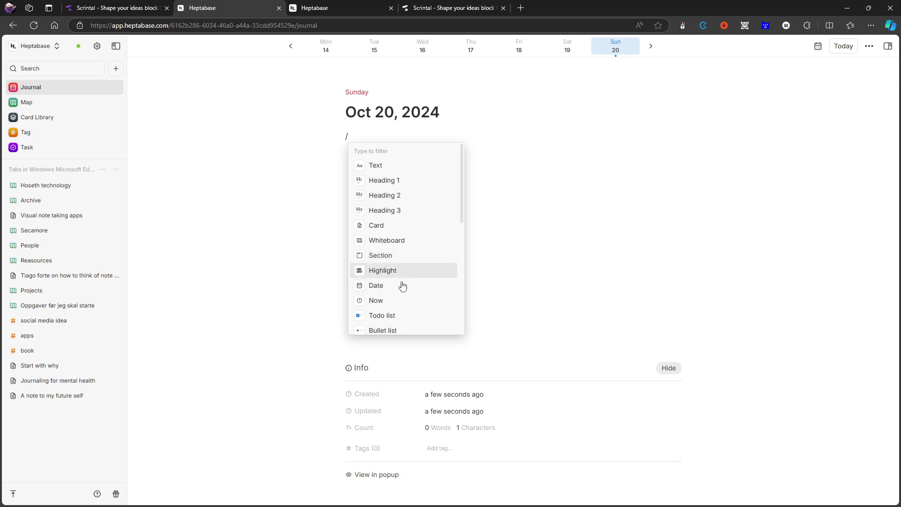
click(389, 315)
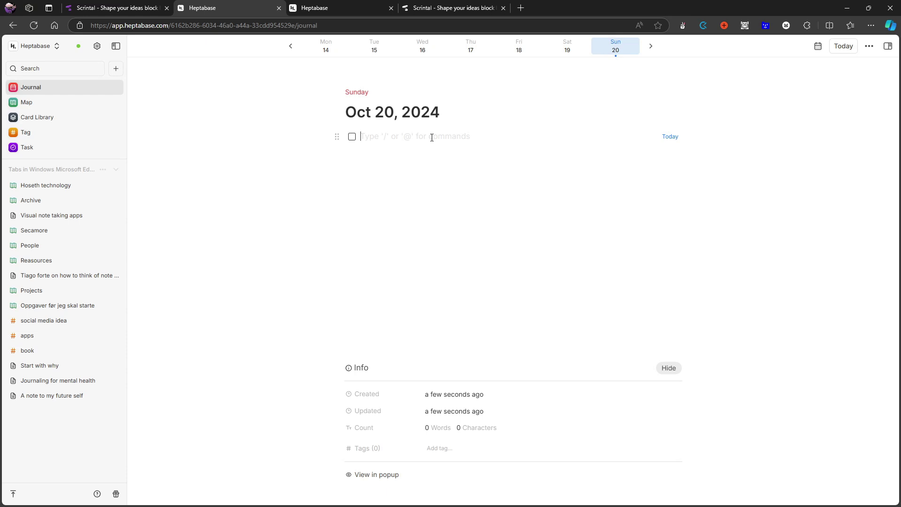
text(go for a walk today)
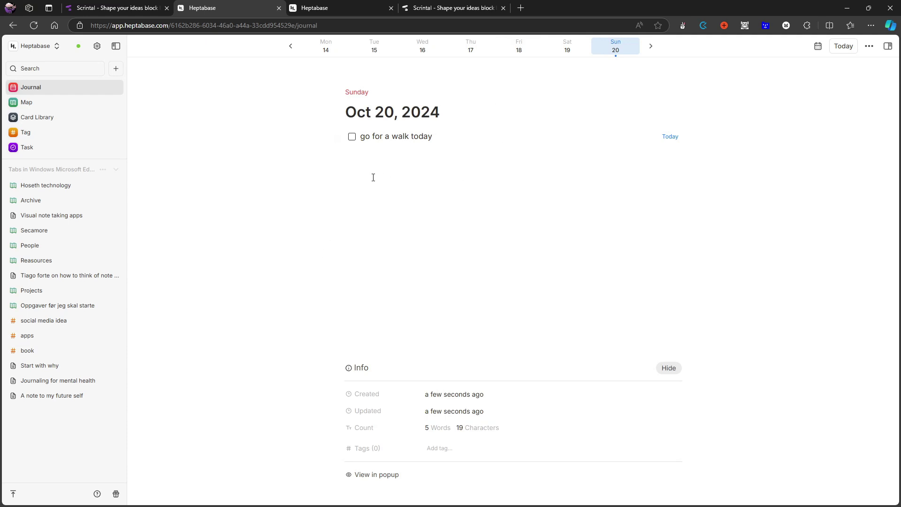
click(380, 154)
click(651, 46)
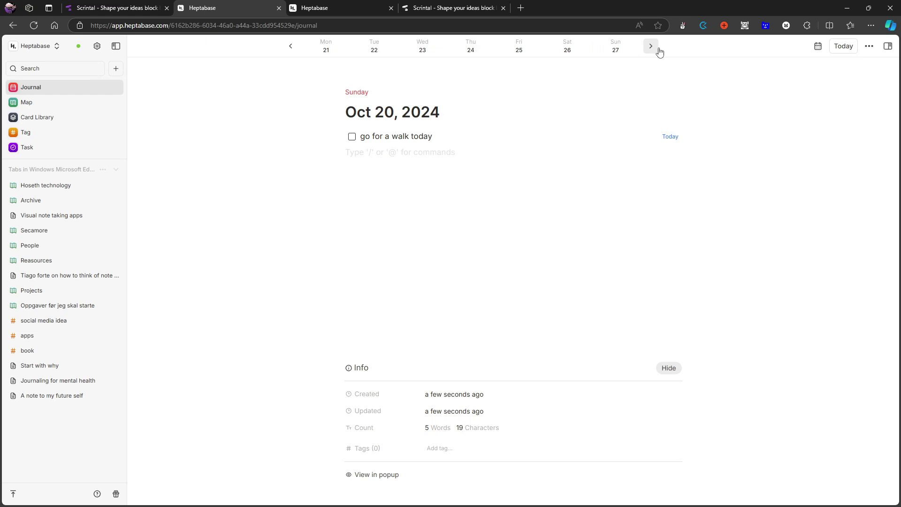
click(290, 47)
click(290, 47)
Open the Reasources whiteboard from the Map and check its web sharing options
click(97, 104)
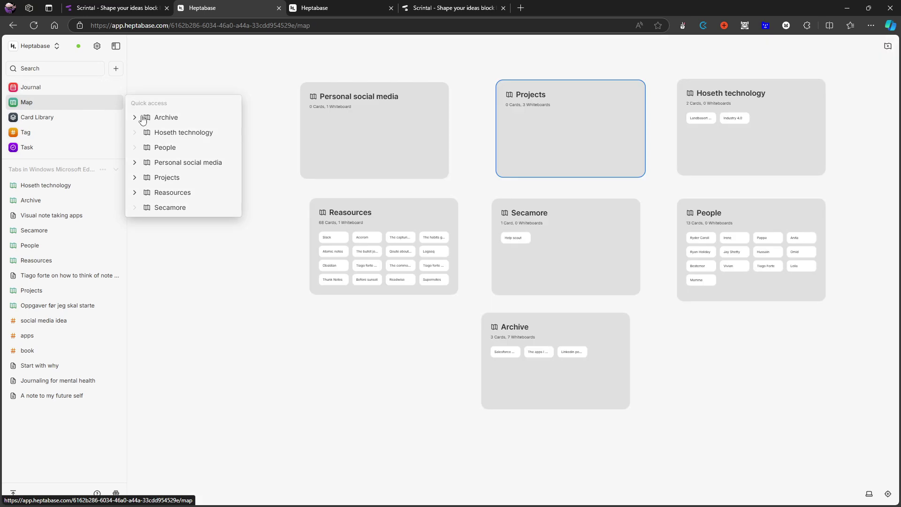
double_click(393, 217)
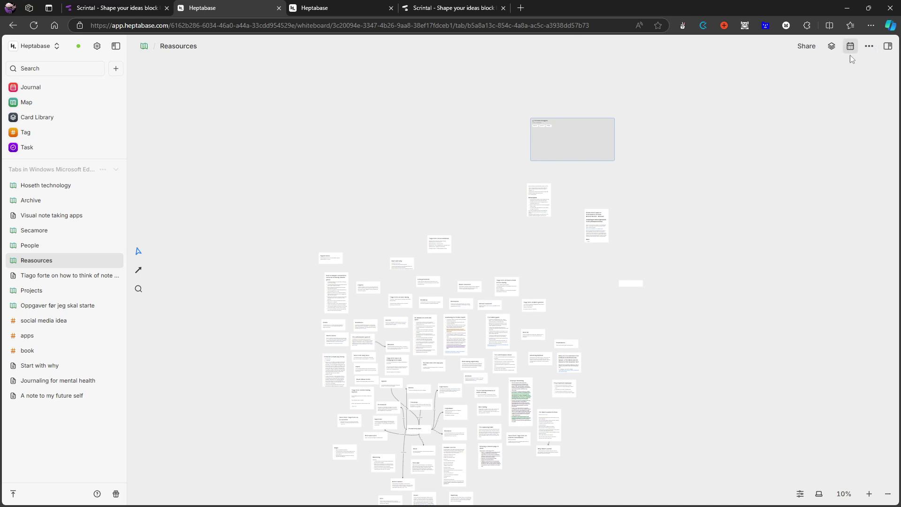
click(807, 52)
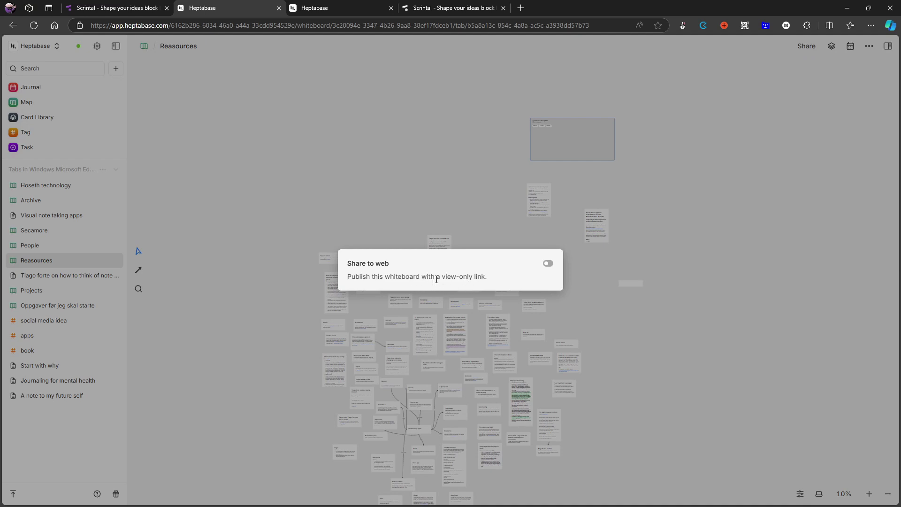
click(718, 234)
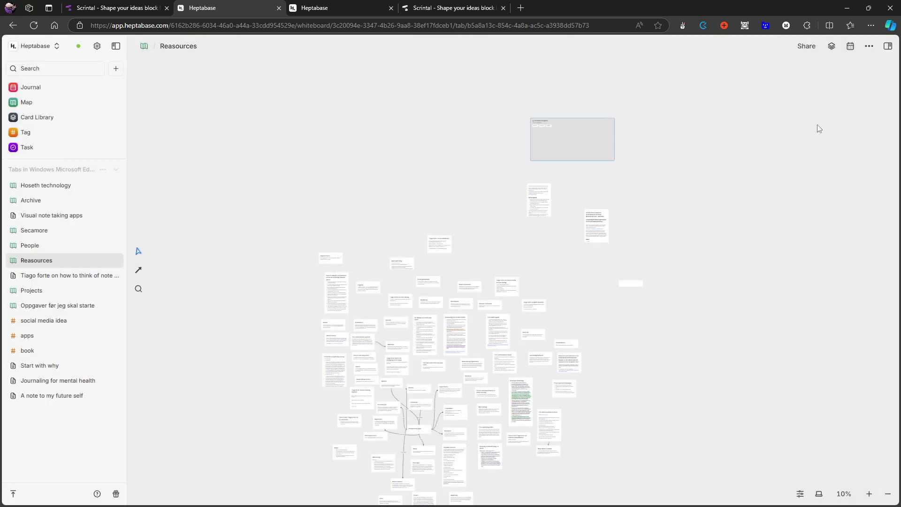
Try the card library and journal side panels, dragging the walk to-do toward the whiteboard
click(832, 46)
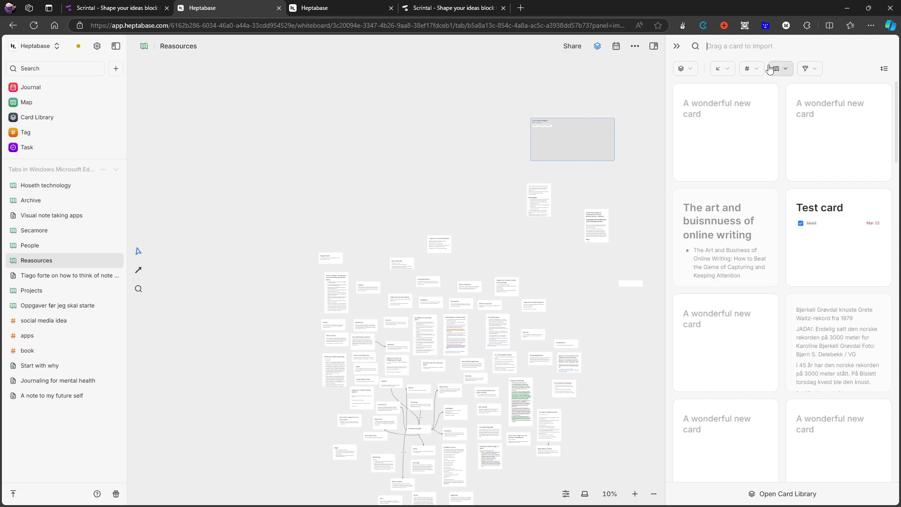
click(676, 45)
click(851, 46)
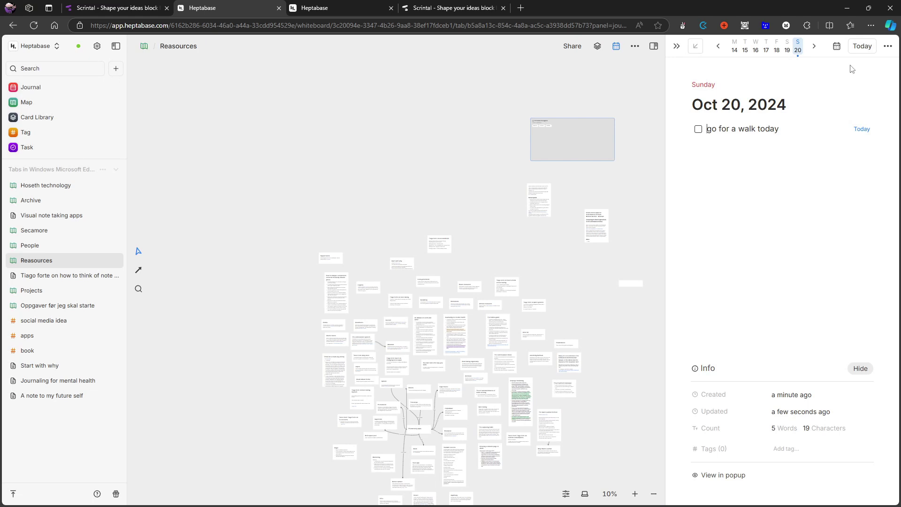
mouse_move(683, 129)
mouse_down()
mouse_move(676, 108)
mouse_move(539, 133)
mouse_move(671, 136)
mouse_up()
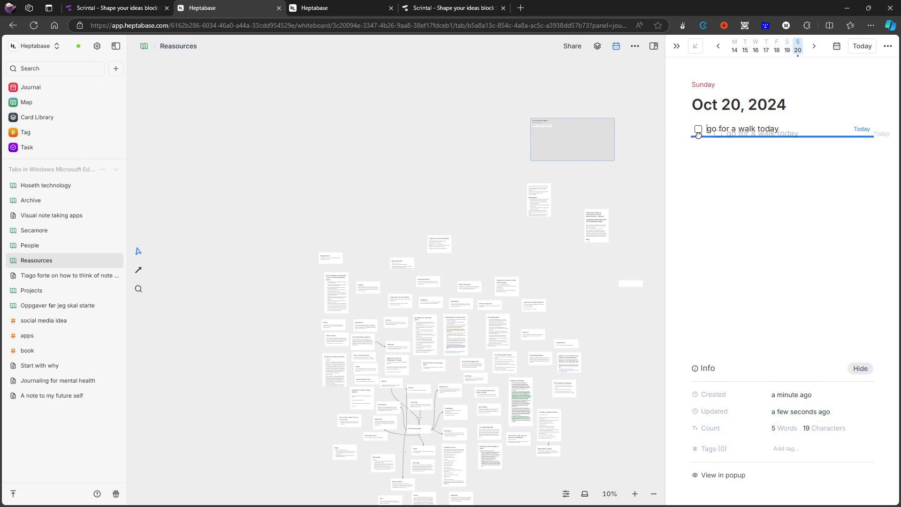
click(675, 46)
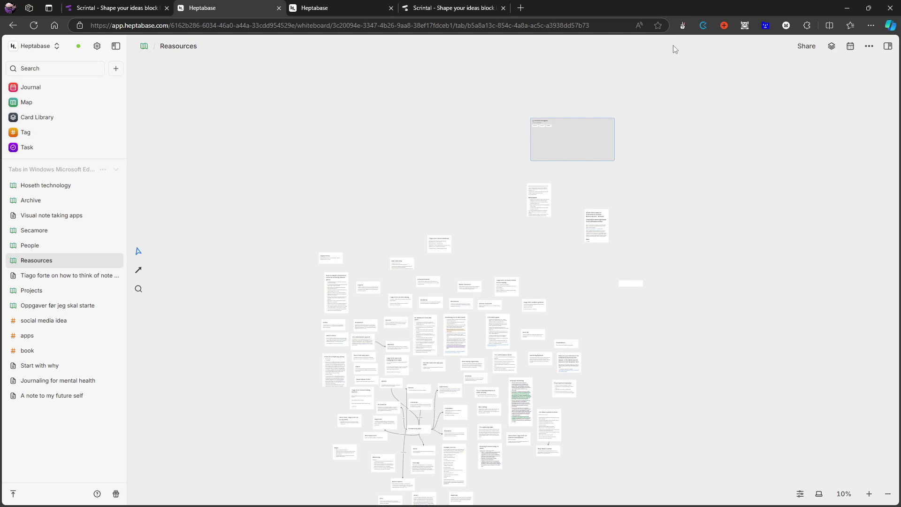
Check the extra whiteboard options and the cards-and-search side panel, closing each
click(869, 47)
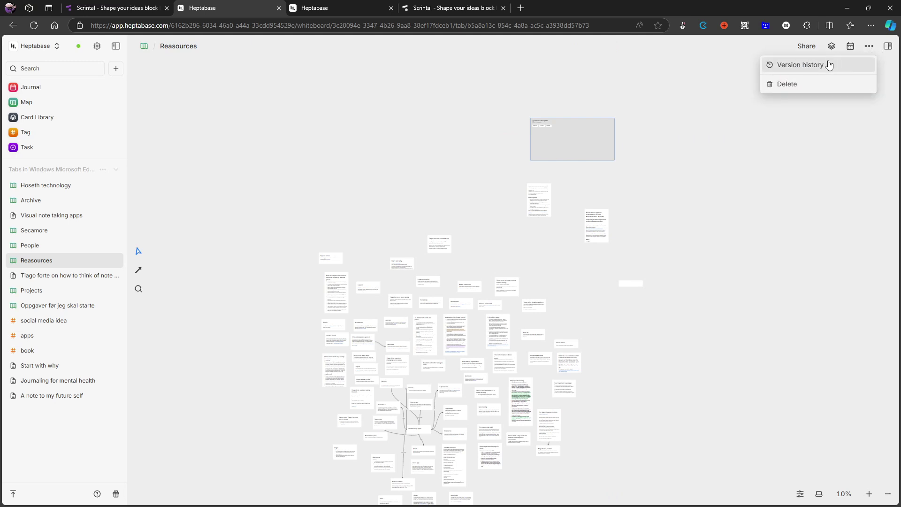
click(885, 48)
click(887, 46)
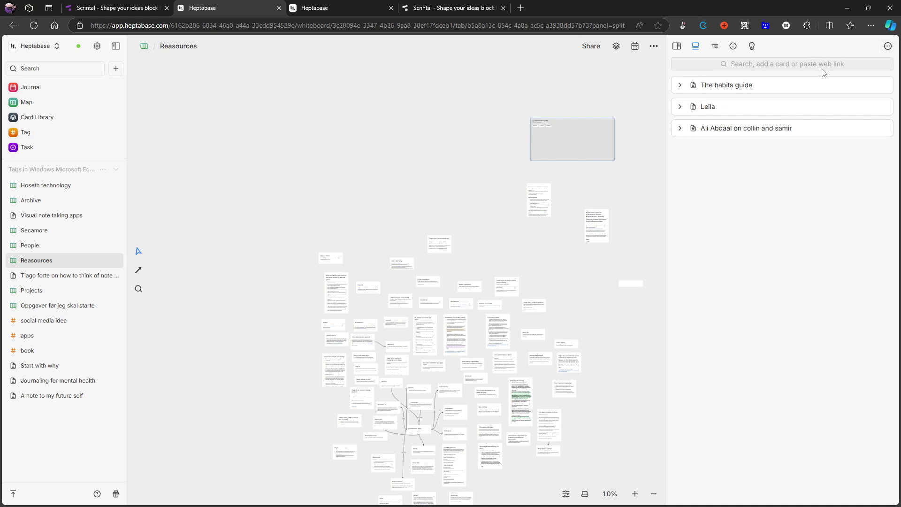
click(681, 48)
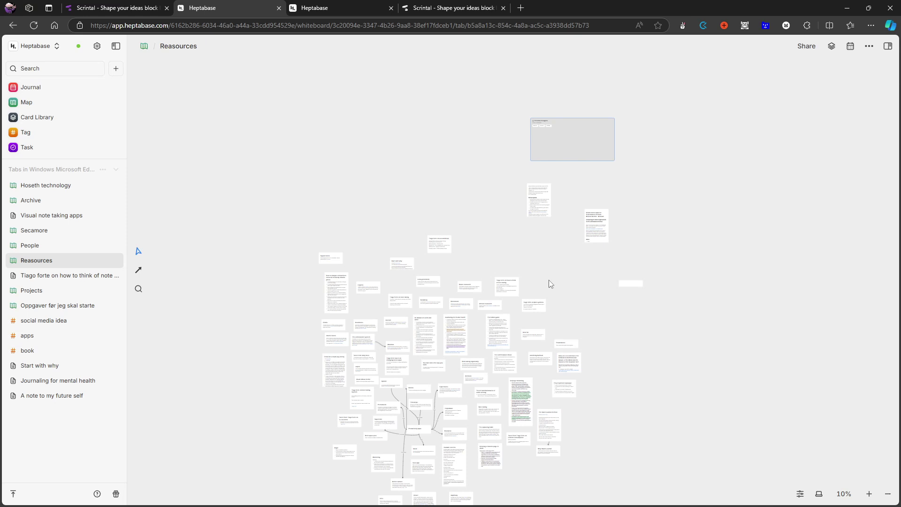
Toggle Show mention link on and off in whiteboard Options, then zoom in to 20%
scroll(571, 261, down, 2)
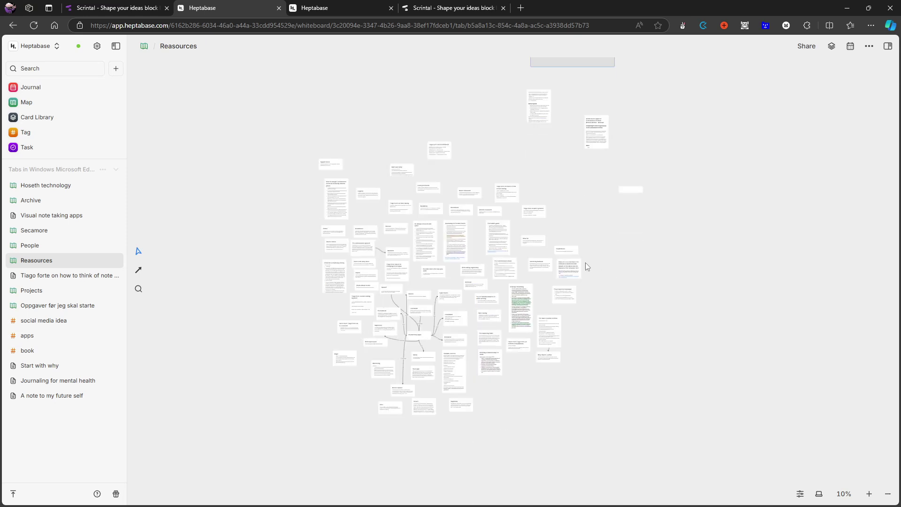
click(820, 496)
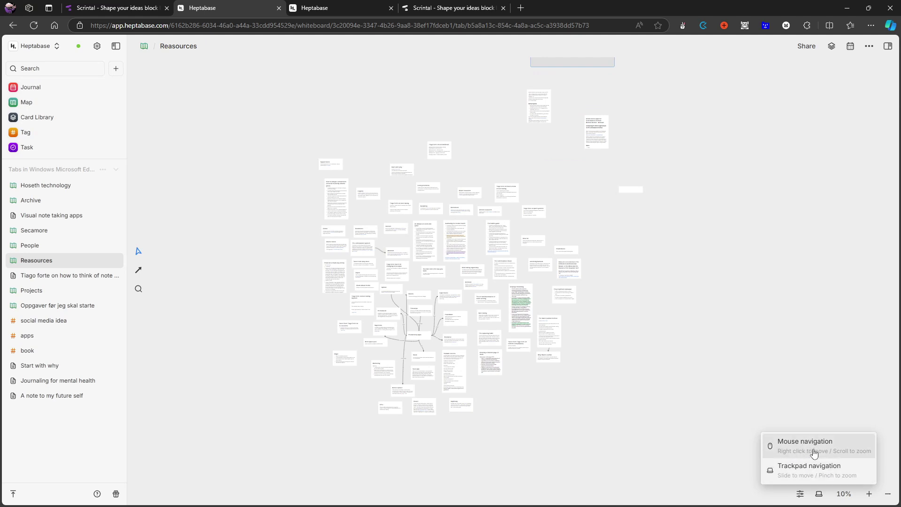
click(801, 494)
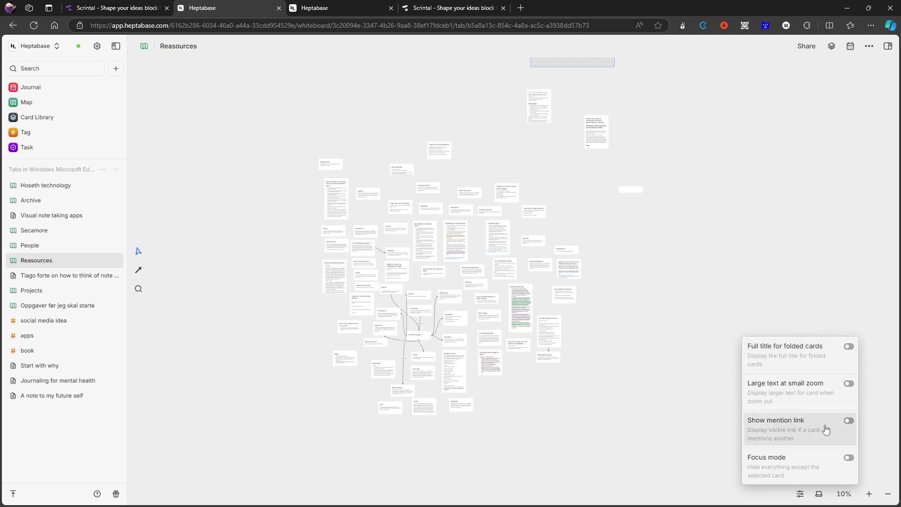
click(848, 424)
click(848, 421)
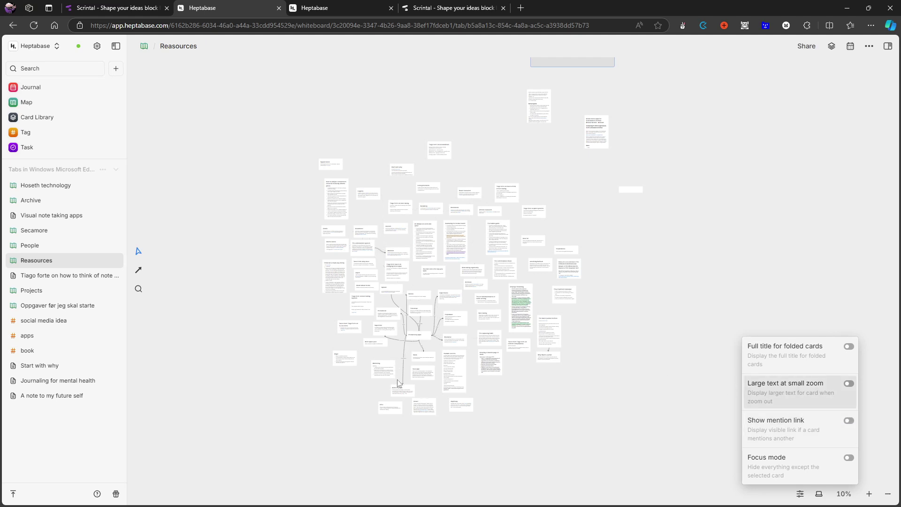
click(679, 318)
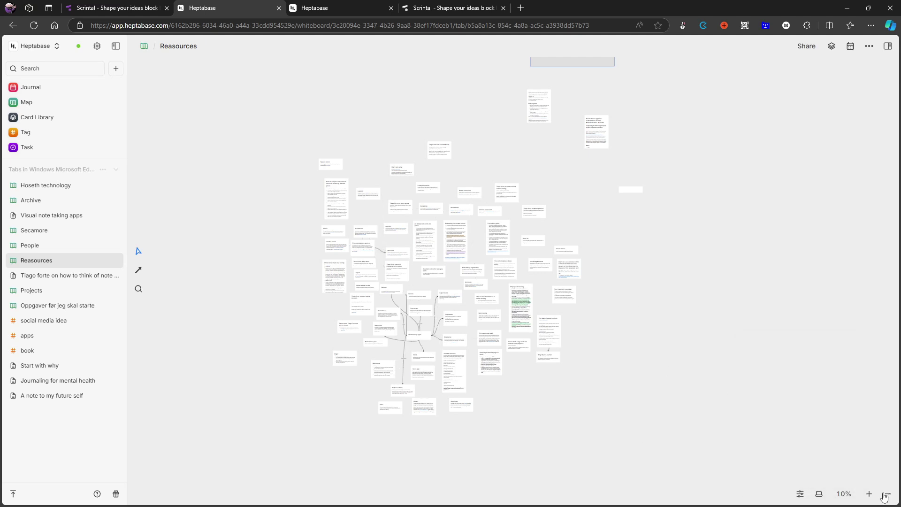
click(869, 498)
Zoom the Reasources whiteboard to 25% and pan toward the Productivity apps cards
scroll(404, 344, down, 3)
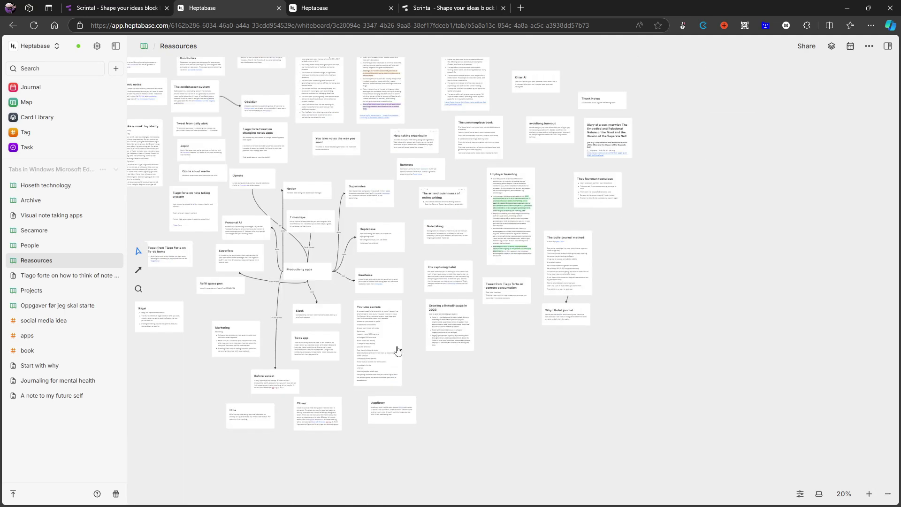
click(868, 490)
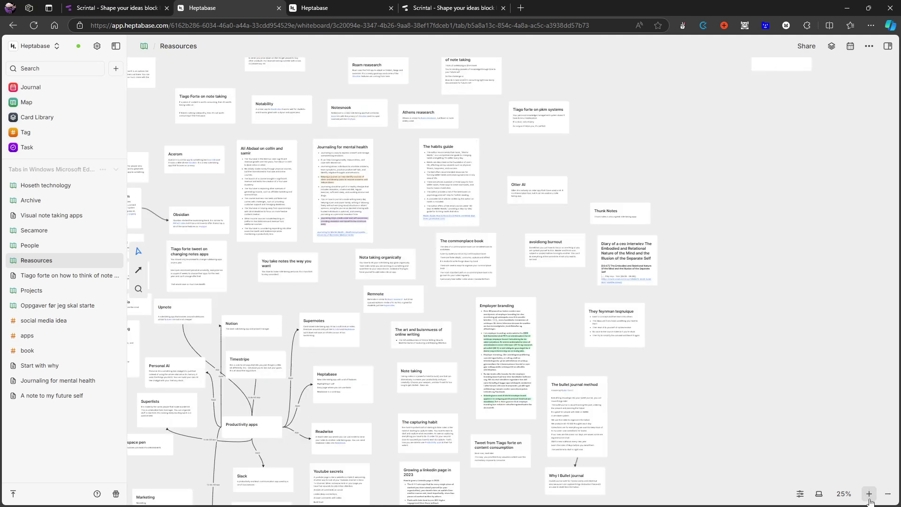
scroll(447, 382, down, 2)
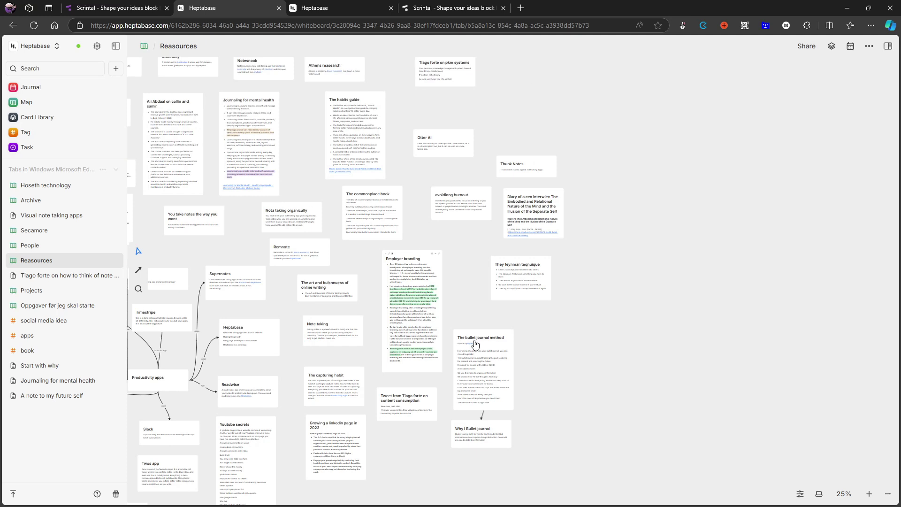
scroll(475, 344, left, 6)
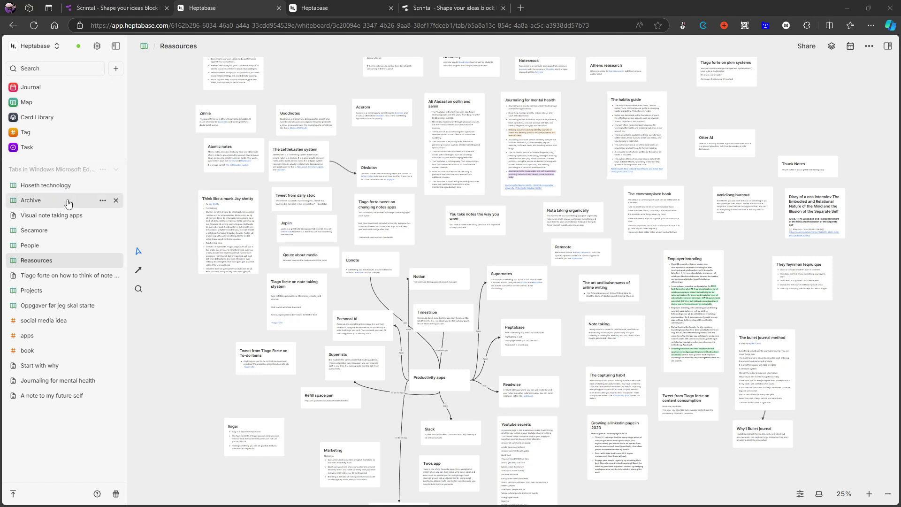
Open the Task page listing 'go for a walk today' and the overdue 'test' task
click(41, 148)
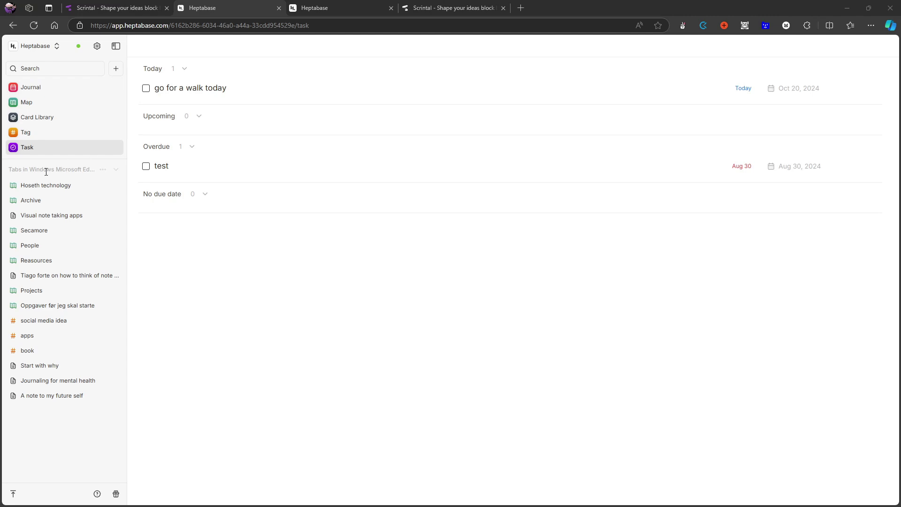
Return to the Reasources whiteboard via the Card Library and the whiteboard Map
click(40, 117)
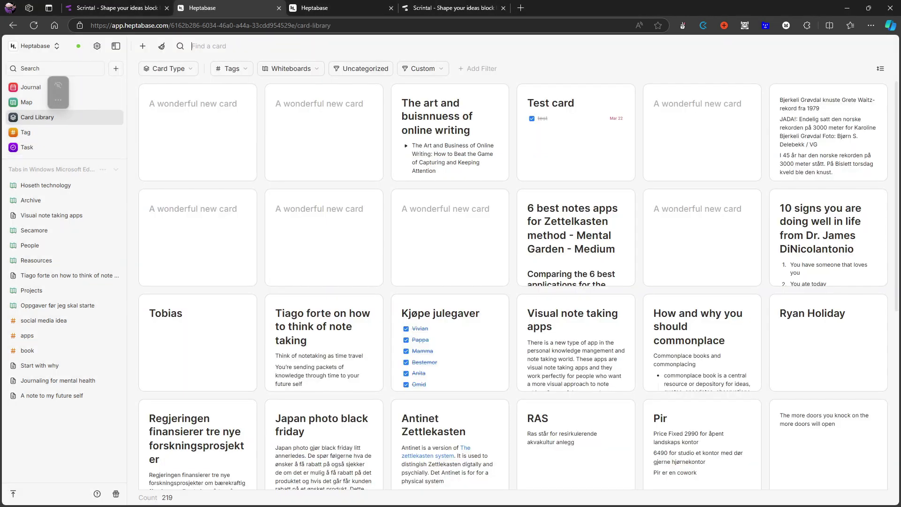
click(35, 103)
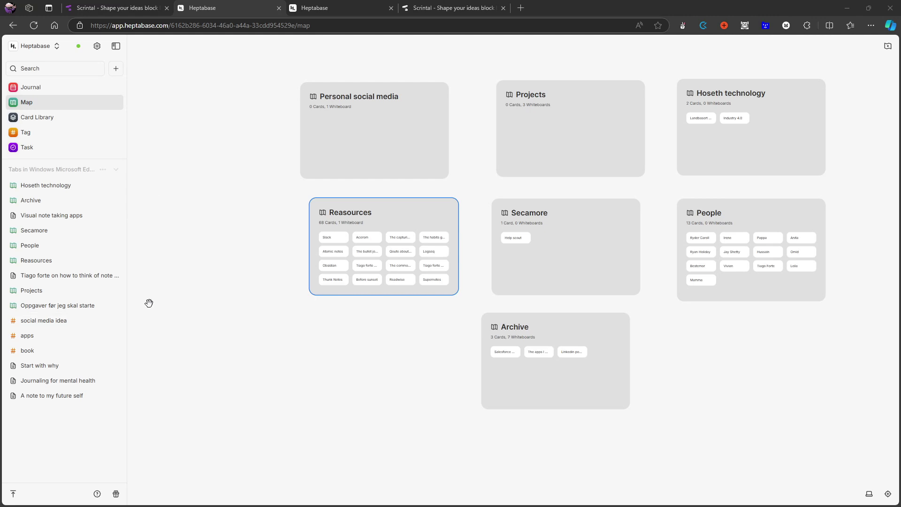
click(380, 222)
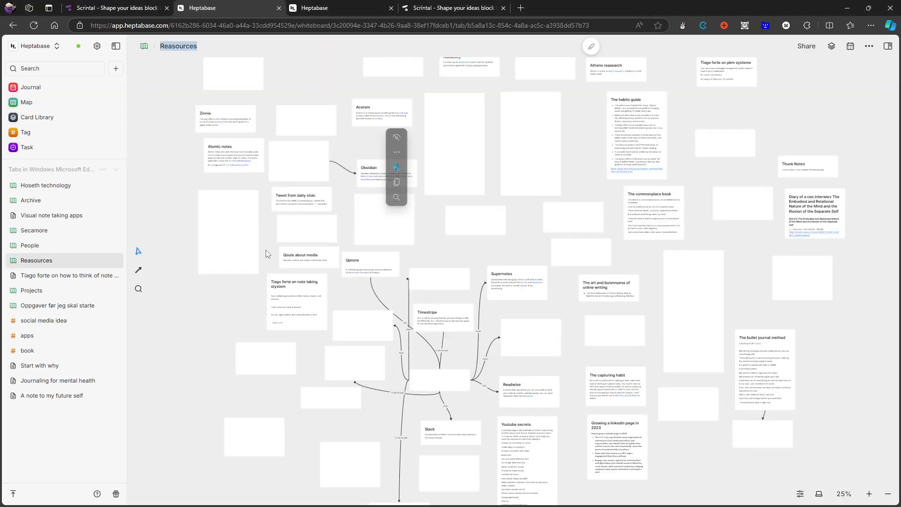
scroll(433, 260, up, 10)
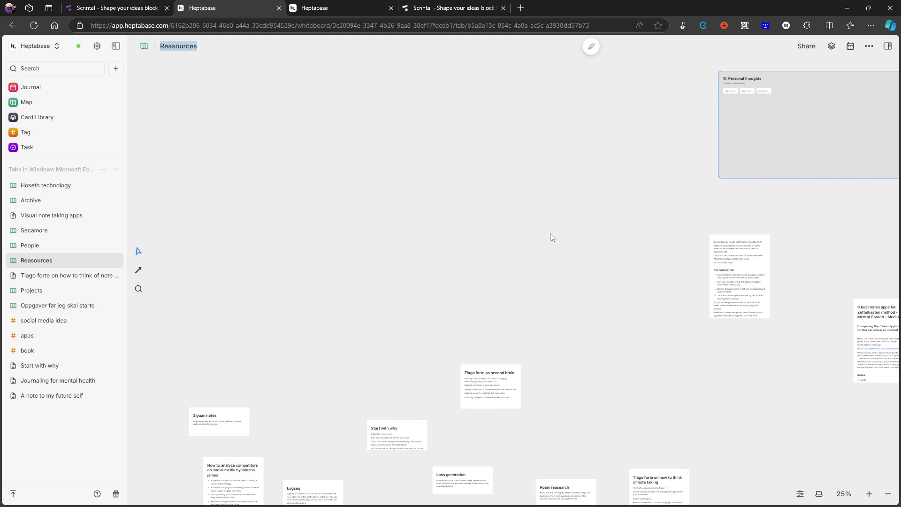
scroll(552, 237, up, 2)
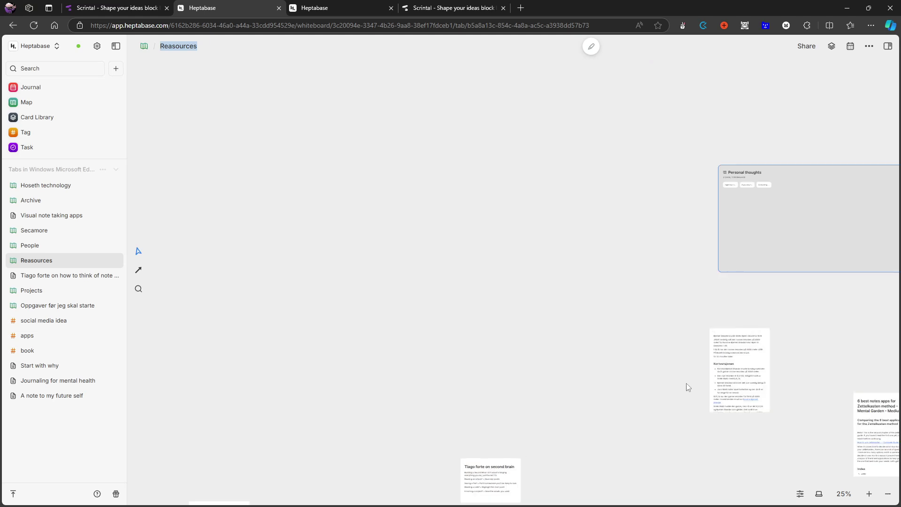
Place a new card on the whiteboard headed 'PDF TEST'
click(832, 46)
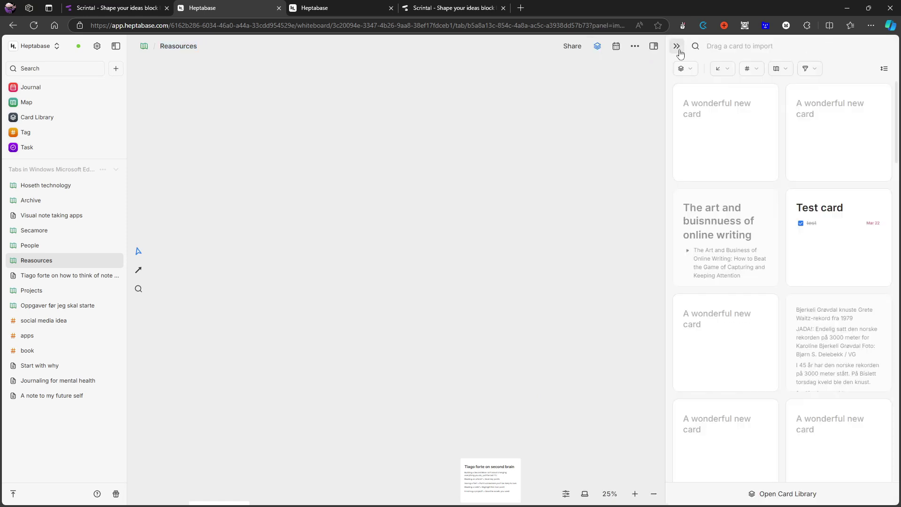
drag(694, 113, 411, 129)
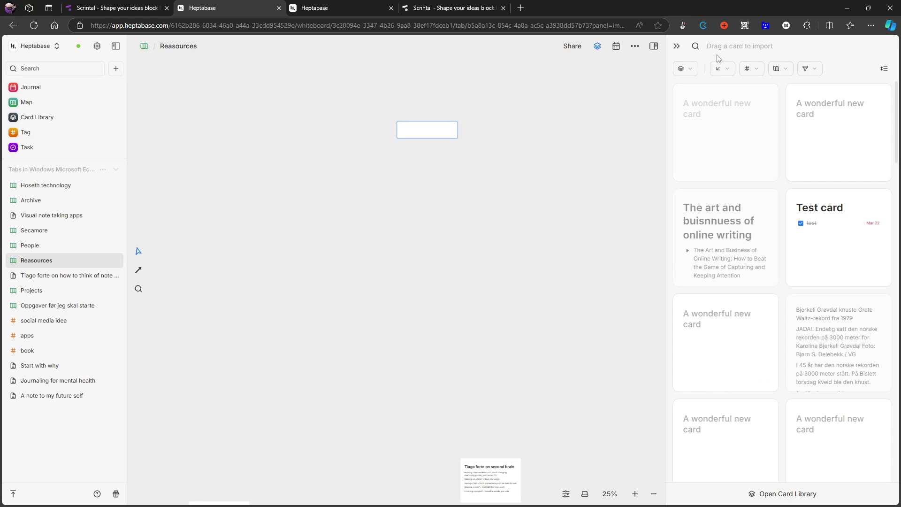
click(676, 46)
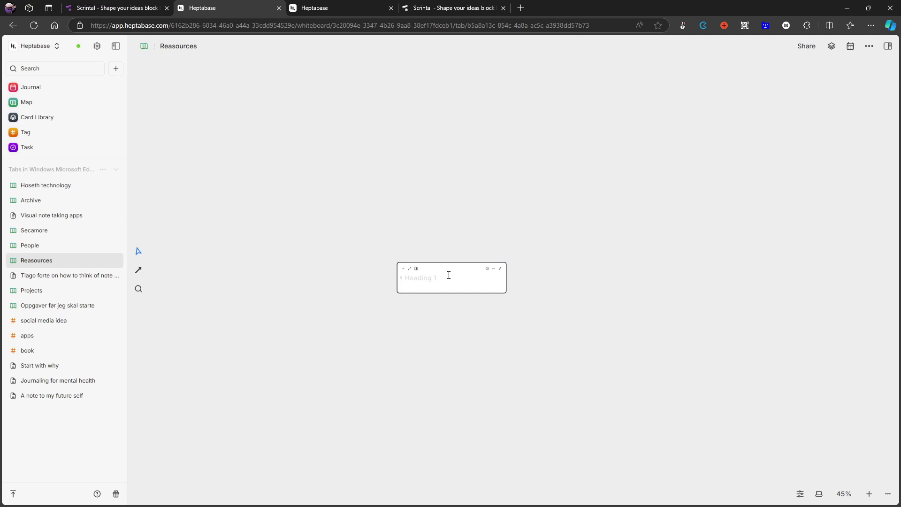
text(PDF TEST)
key(Return)
text(/pdf)
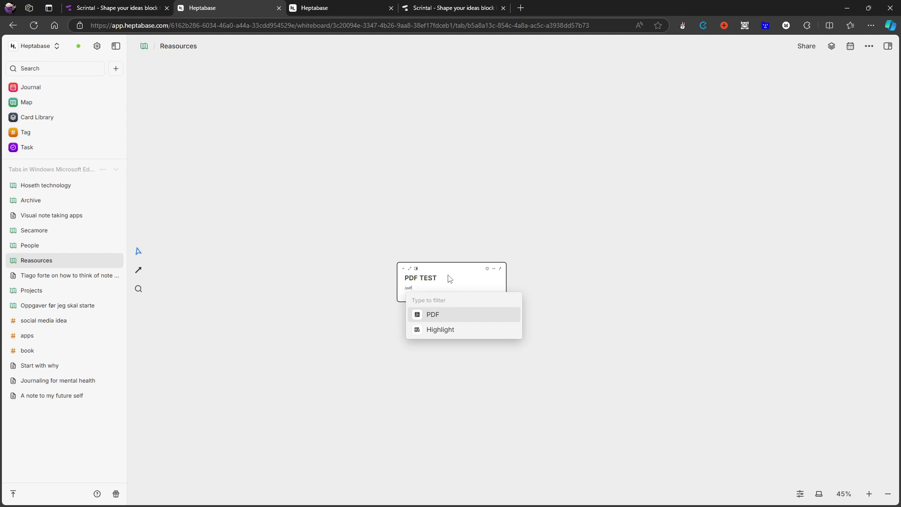
click(449, 315)
double_click(170, 84)
click(428, 288)
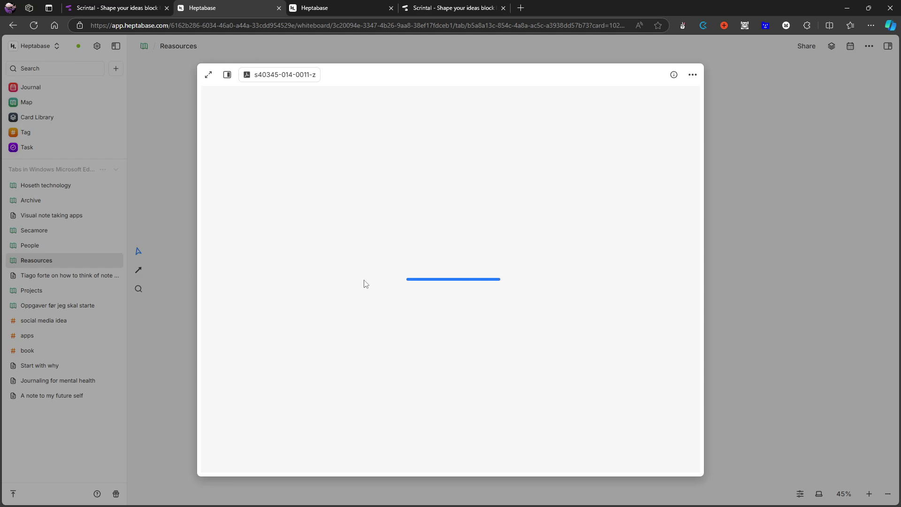
Area-highlight the whole right text column and text-highlight the opening Previous work lines
scroll(442, 246, down, 4)
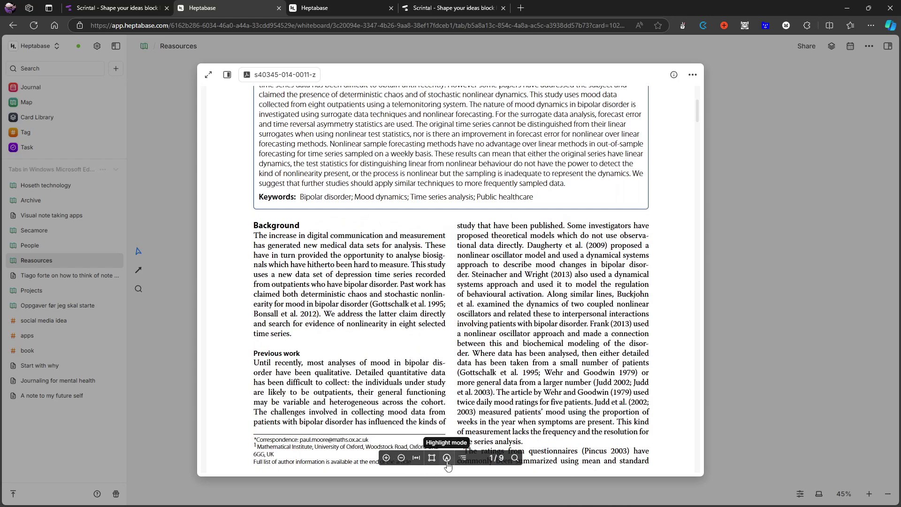
scroll(426, 352, down, 1)
scroll(426, 352, down, 2)
scroll(427, 375, up, 1)
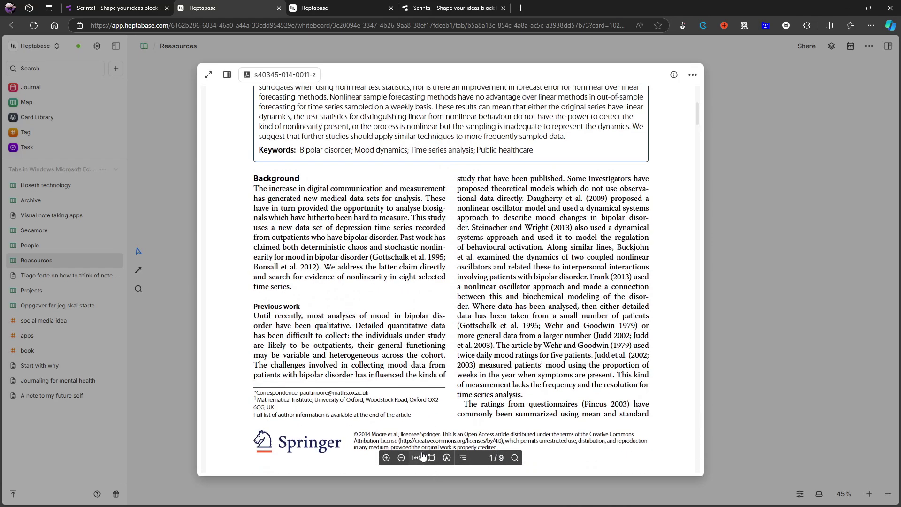
click(432, 463)
drag(456, 172, 660, 424)
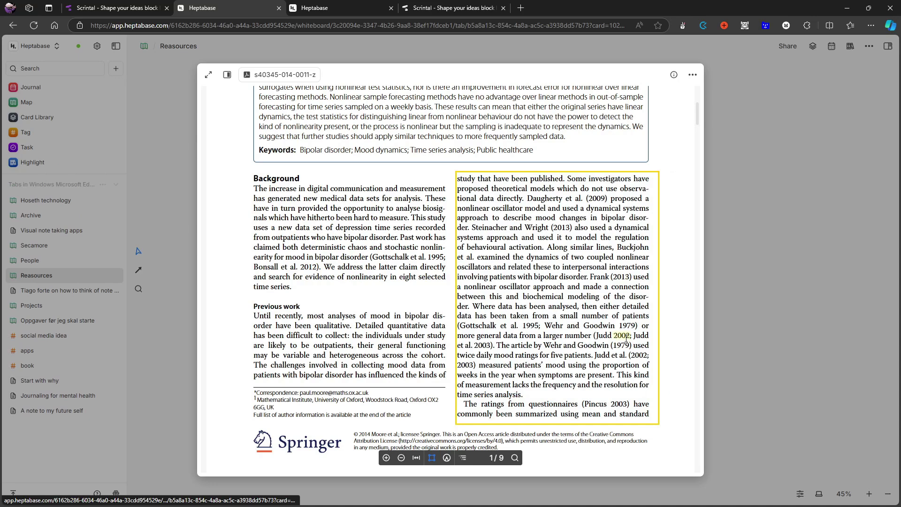
click(447, 458)
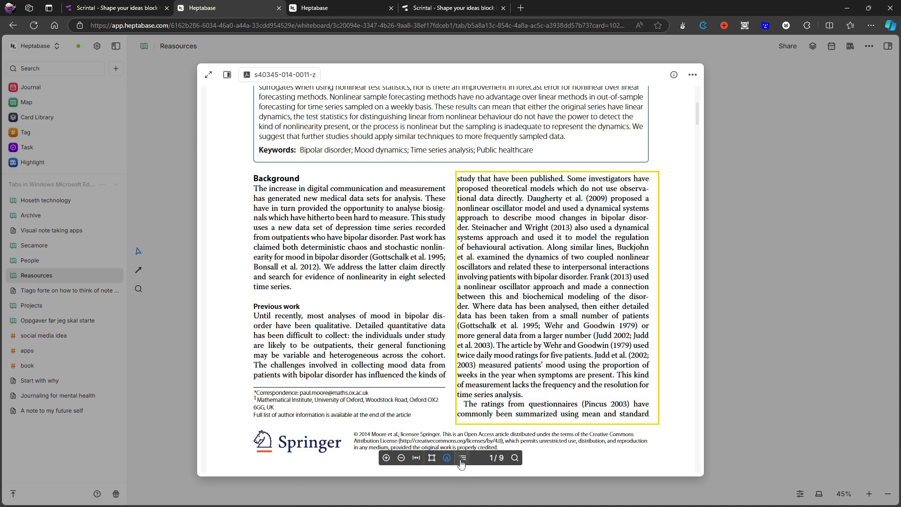
drag(254, 312, 428, 355)
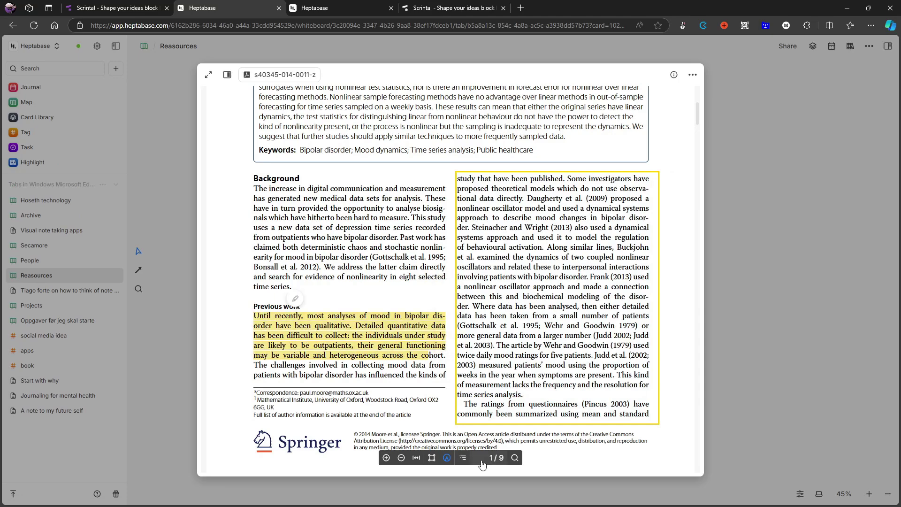
Close and reopen the PDF, scroll through its pages, and bring up the card's options menu
scroll(380, 458, down, 2)
scroll(433, 379, down, 5)
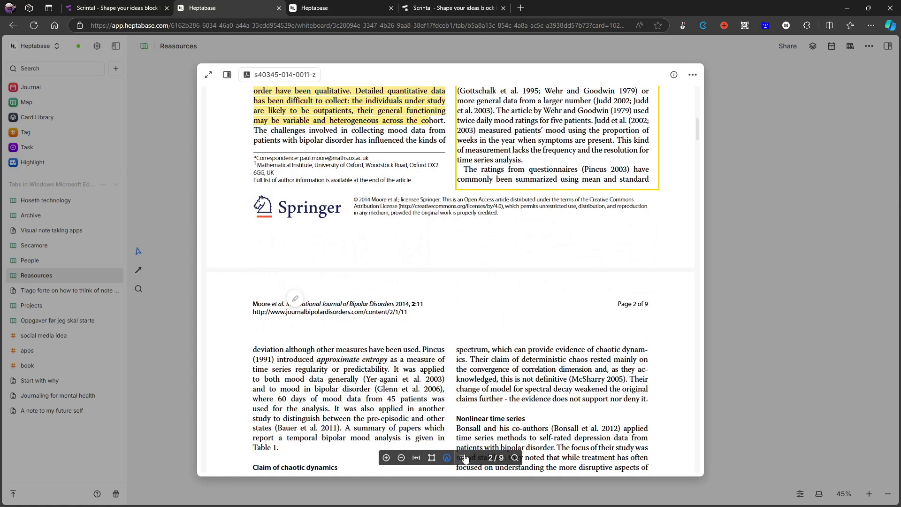
scroll(509, 281, down, 7)
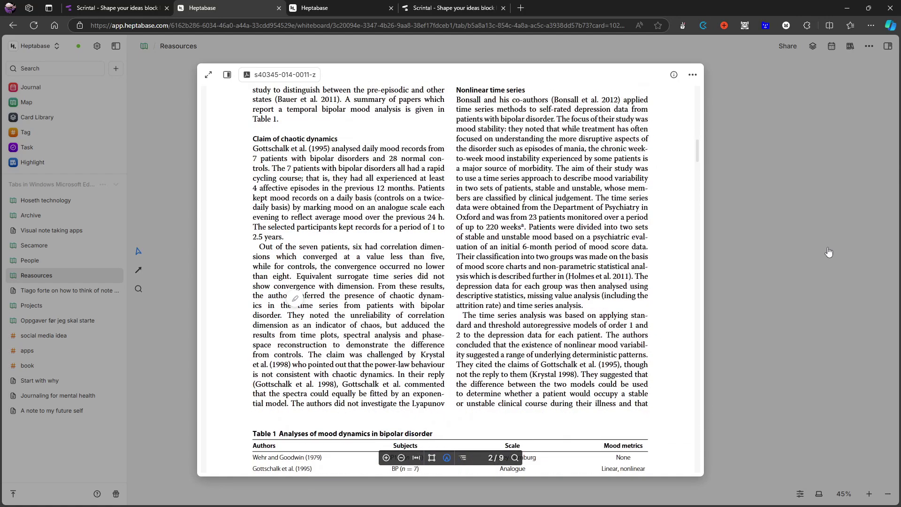
key(Escape)
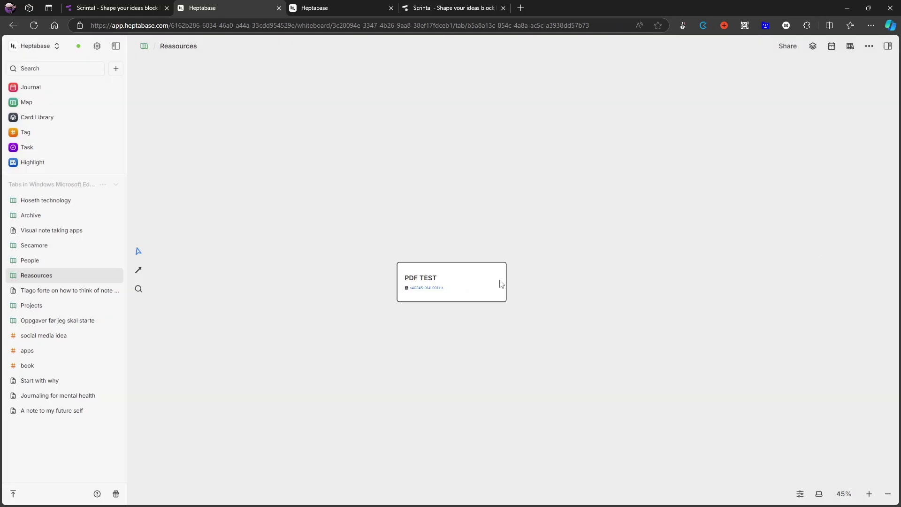
click(434, 292)
scroll(449, 264, down, 2)
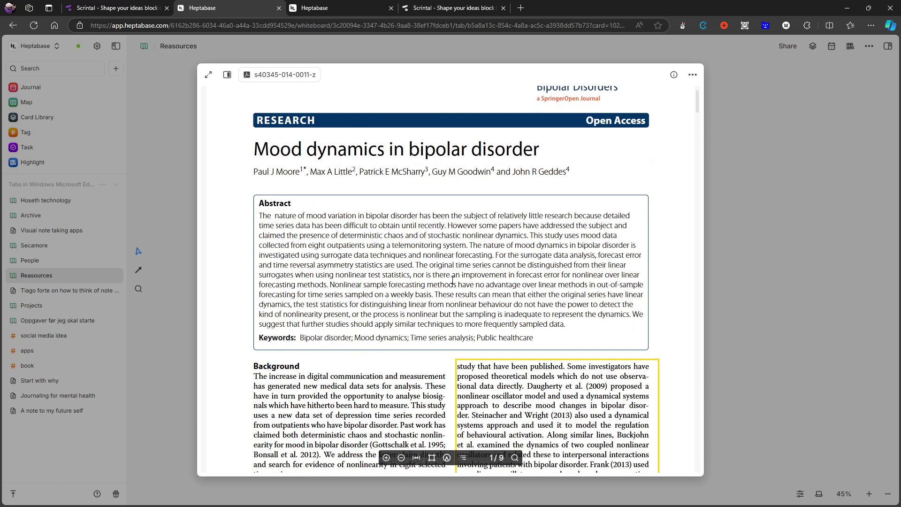
scroll(449, 264, down, 4)
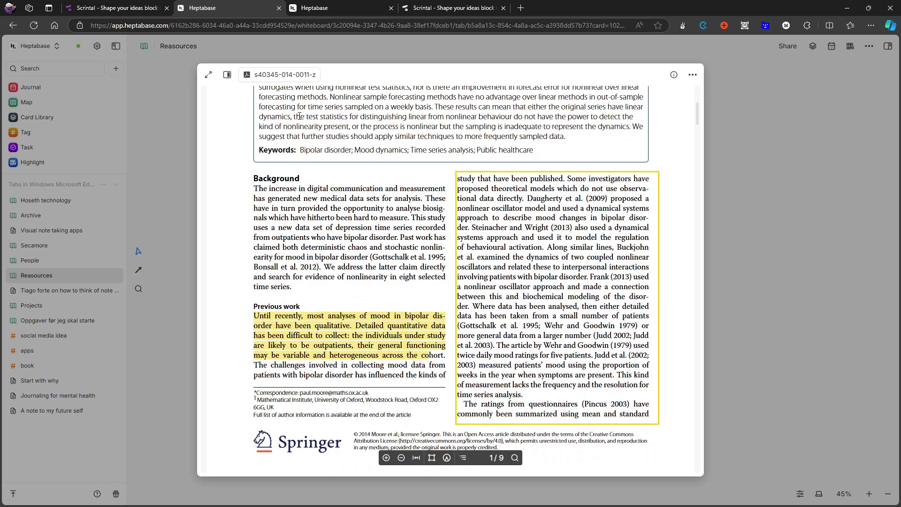
scroll(288, 157, down, 2)
scroll(288, 156, down, 12)
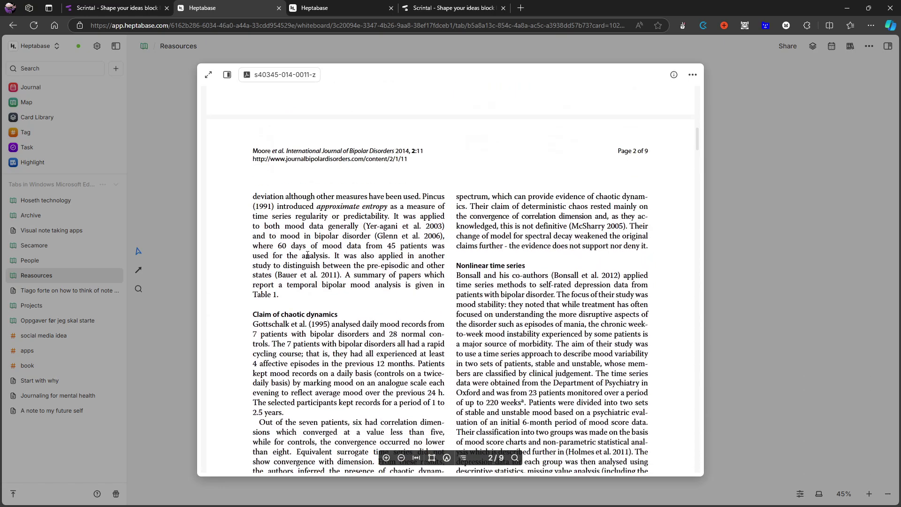
scroll(254, 220, down, 7)
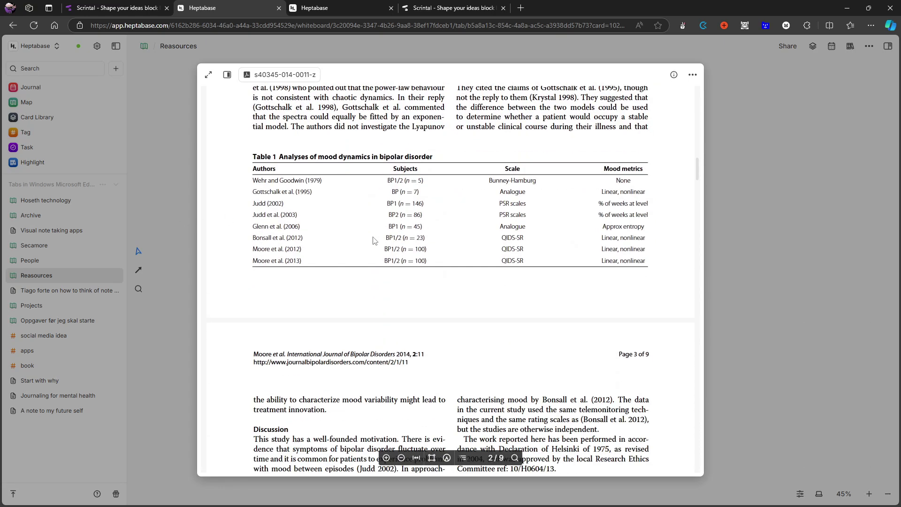
scroll(341, 338, down, 7)
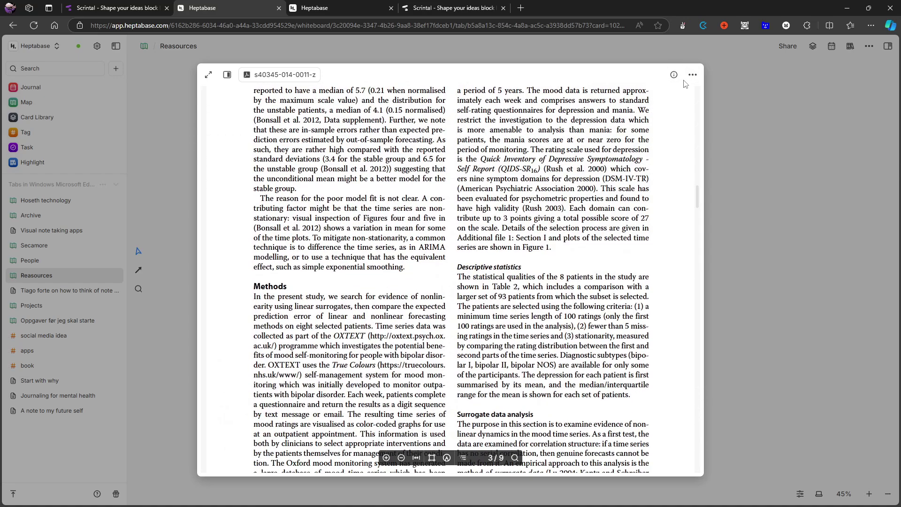
click(692, 75)
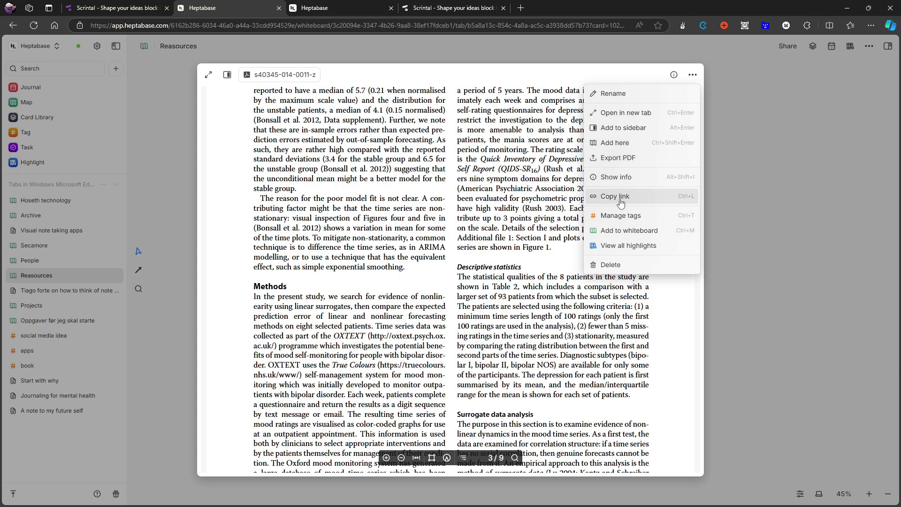
click(625, 134)
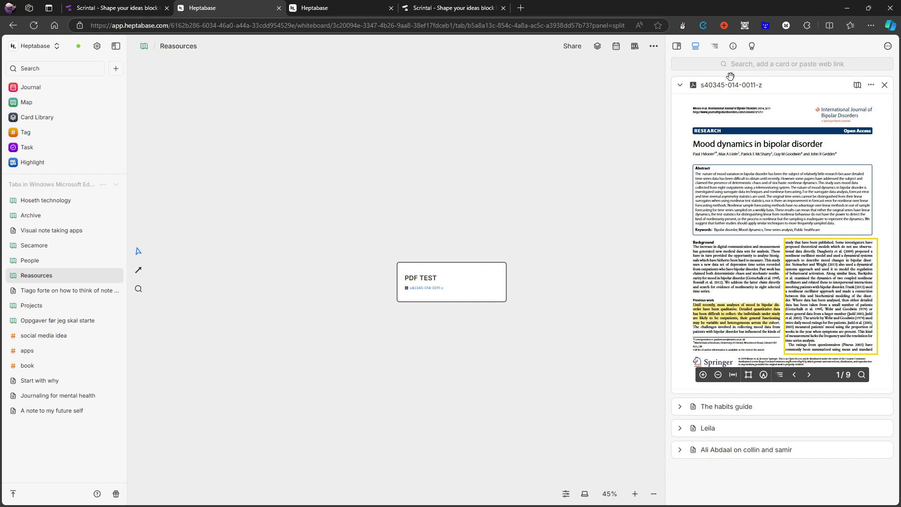
click(752, 45)
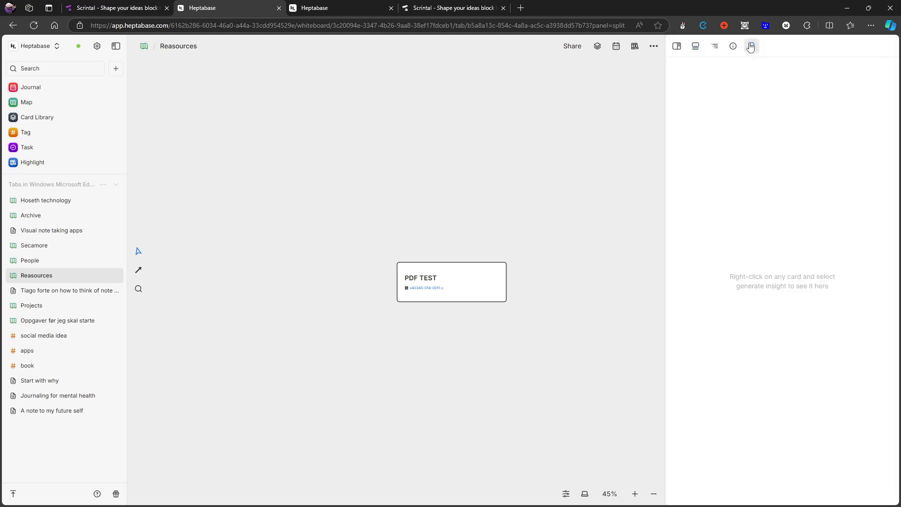
click(695, 45)
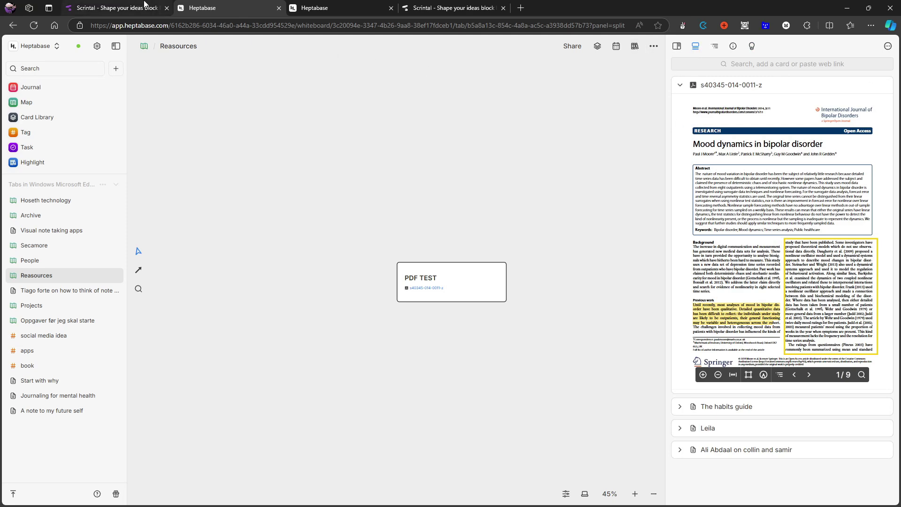
click(118, 8)
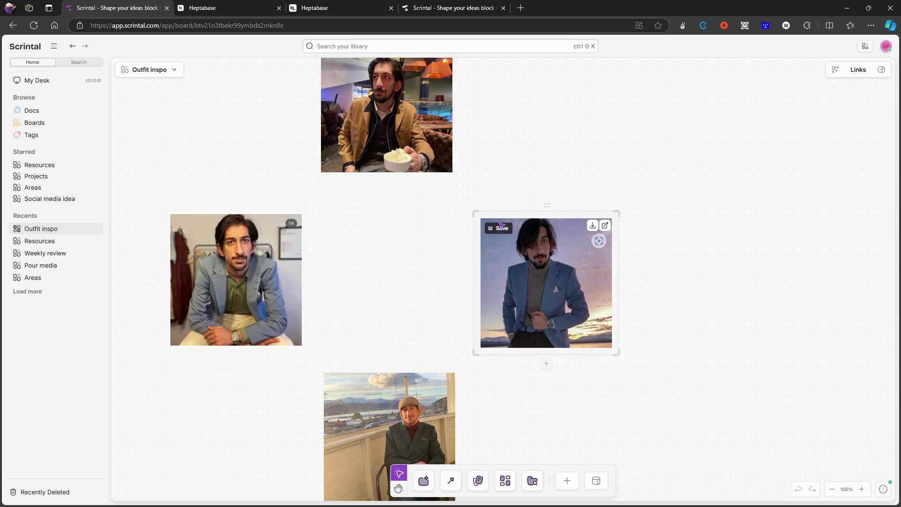
scroll(484, 227, down, 1)
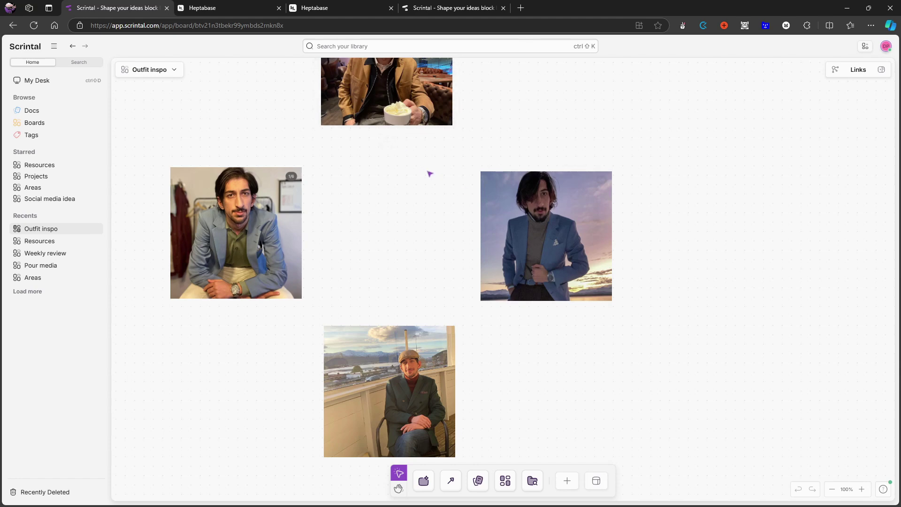
scroll(429, 175, up, 1)
scroll(437, 177, down, 2)
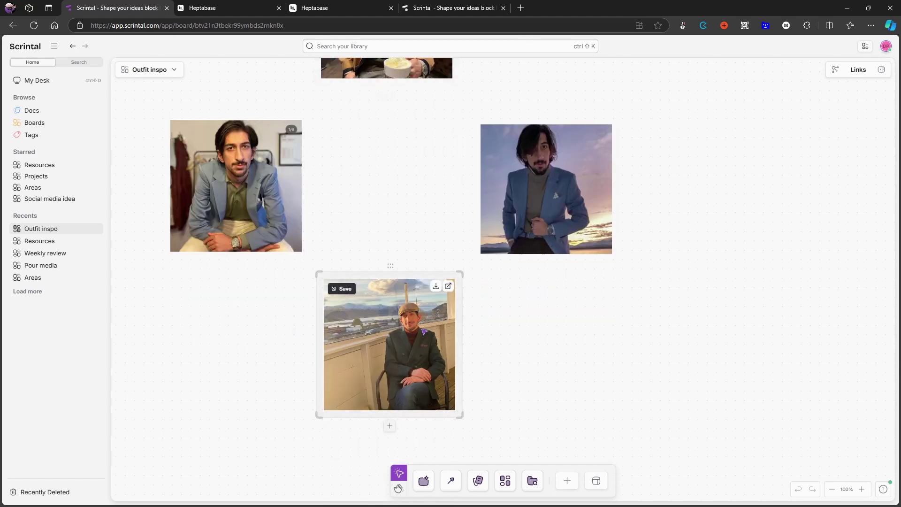
scroll(422, 315, up, 1)
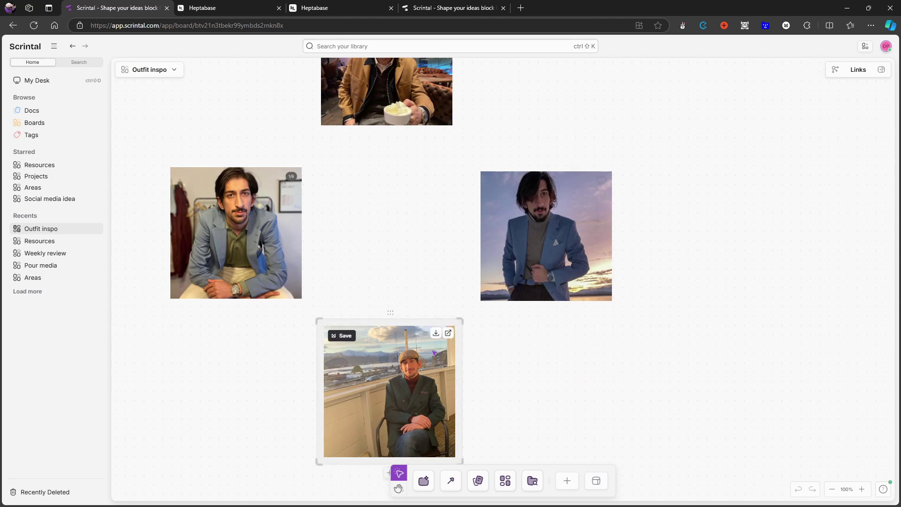
scroll(371, 300, up, 2)
scroll(378, 234, up, 2)
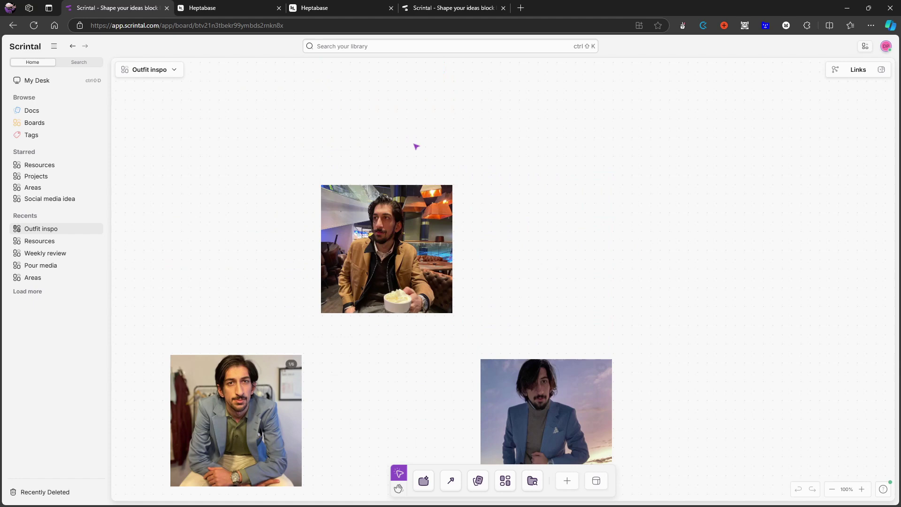
scroll(252, 147, up, 1)
scroll(315, 177, down, 3)
scroll(561, 342, down, 2)
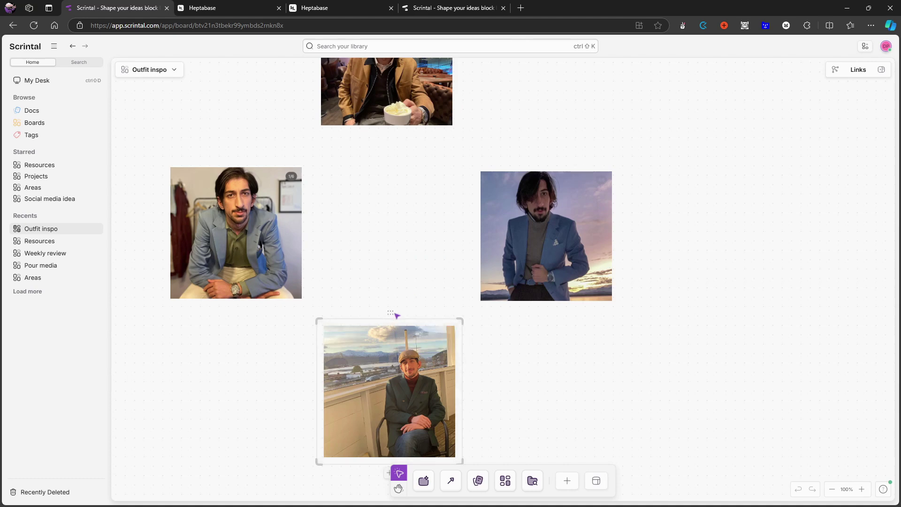
scroll(395, 291, up, 2)
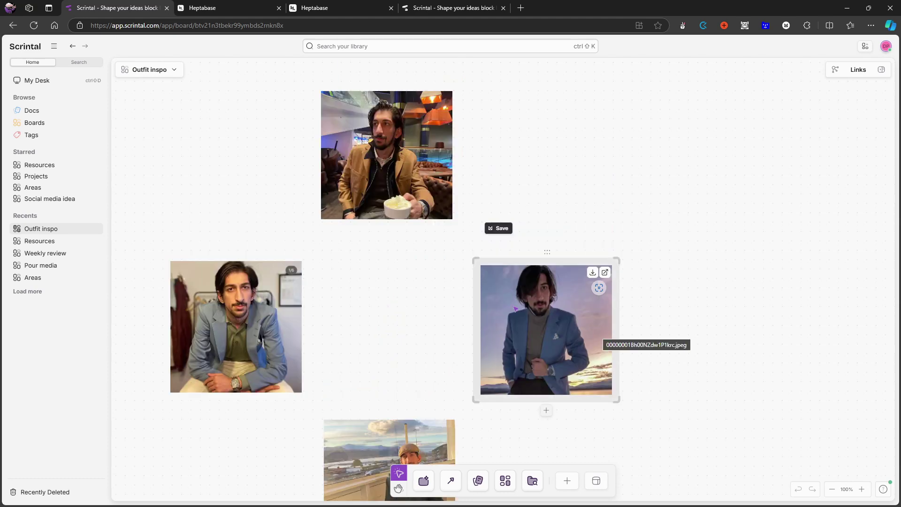
scroll(402, 302, down, 1)
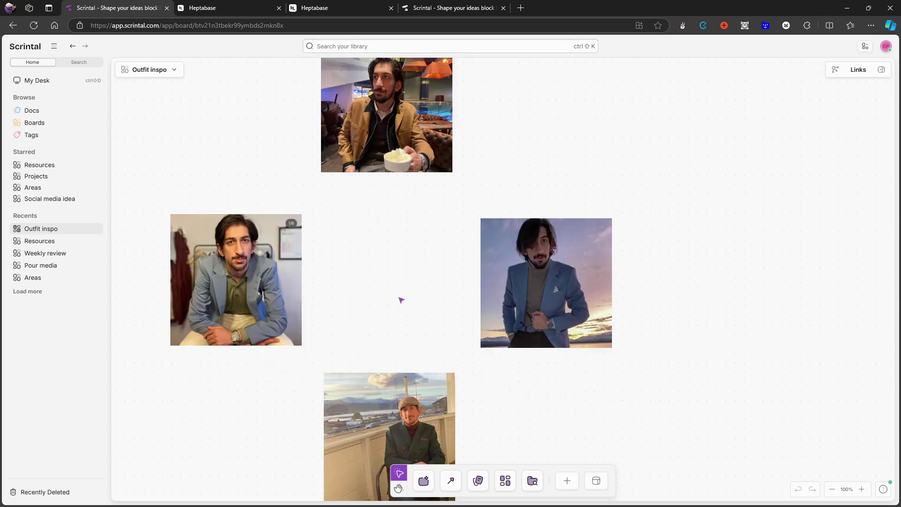
scroll(427, 274, up, 1)
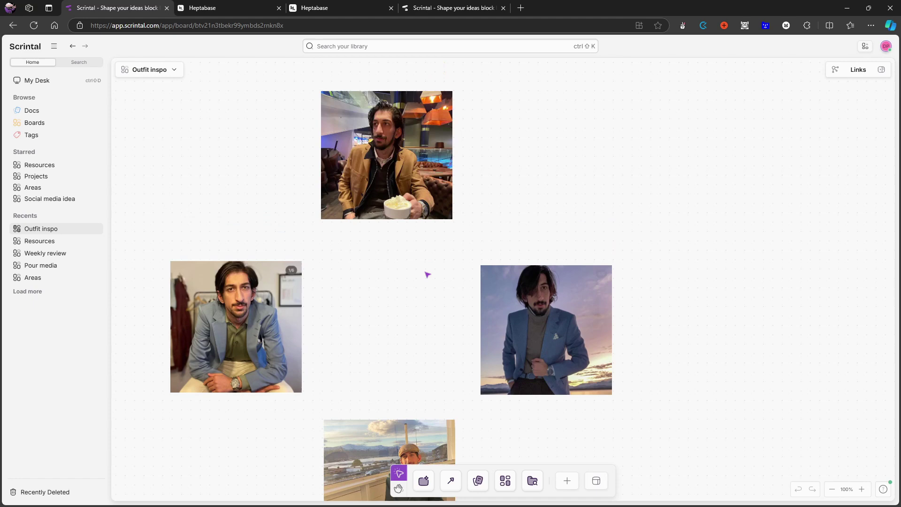
mouse_move(509, 312)
scroll(557, 195, up, 5)
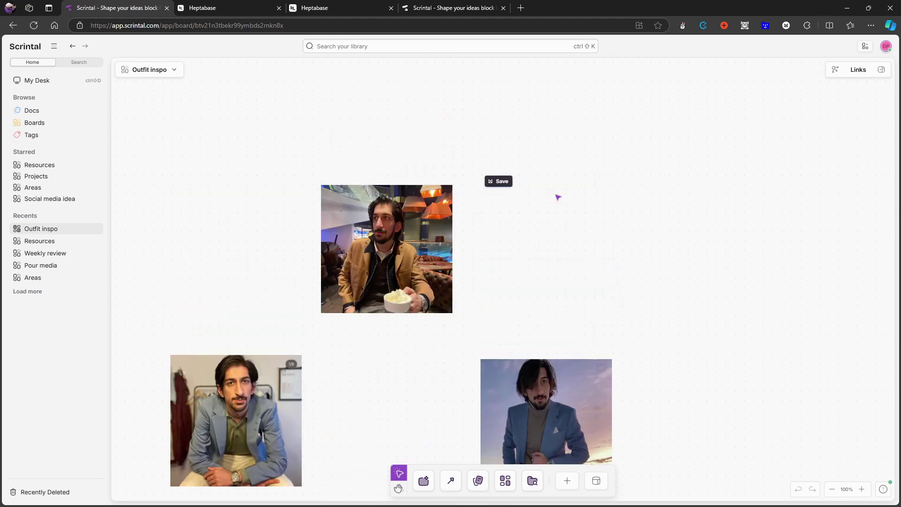
key(c)
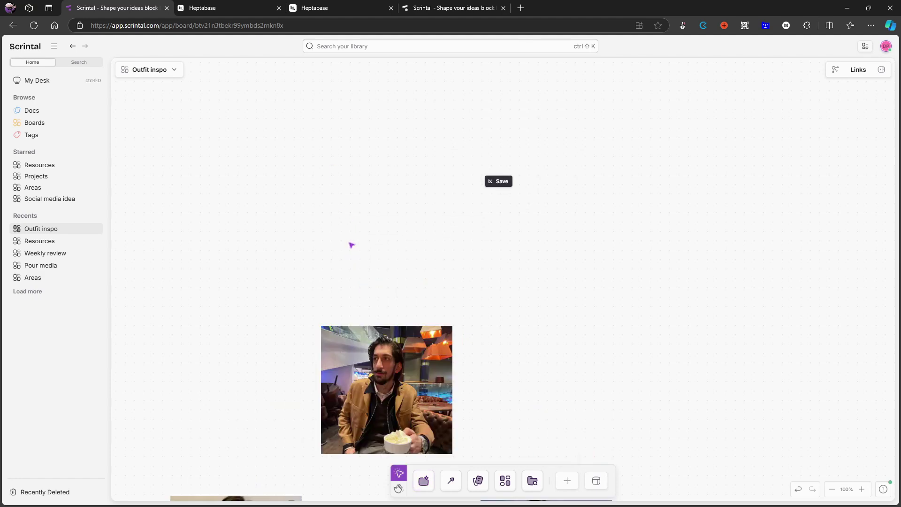
click(348, 257)
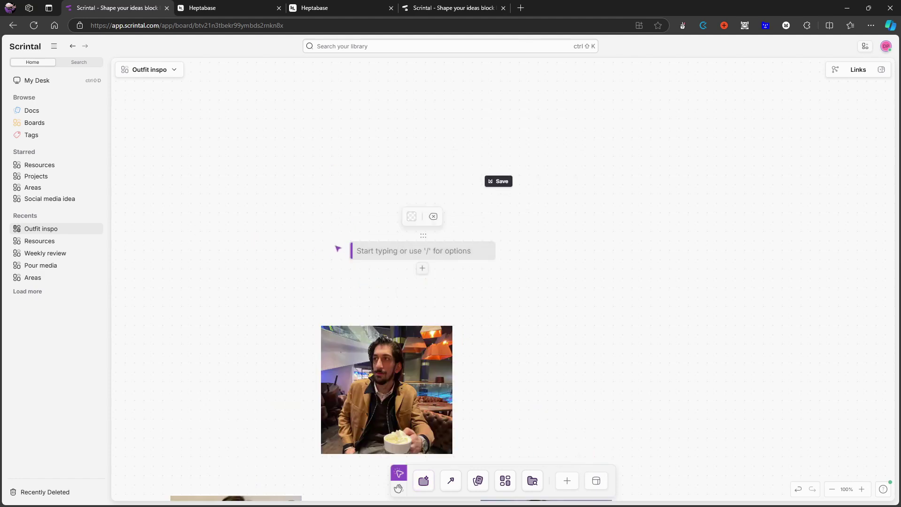
text(TEST)
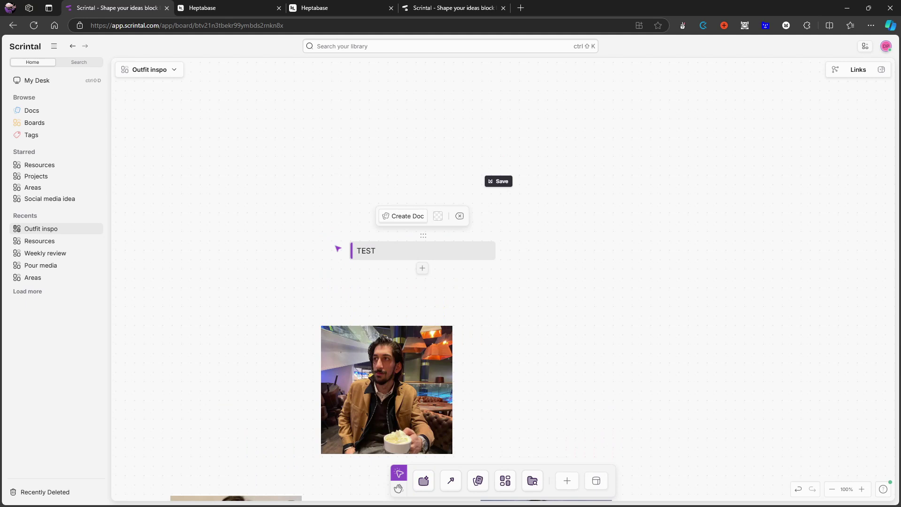
drag(322, 213, 465, 300)
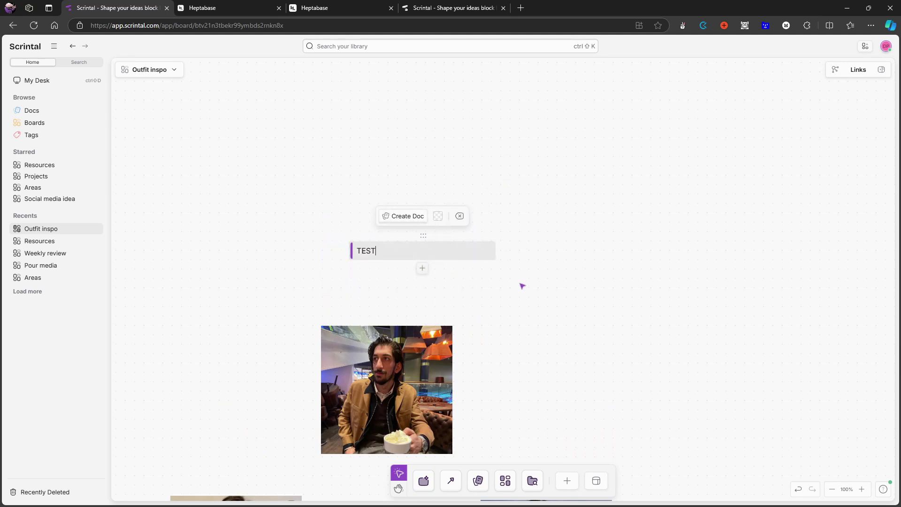
drag(515, 283, 425, 231)
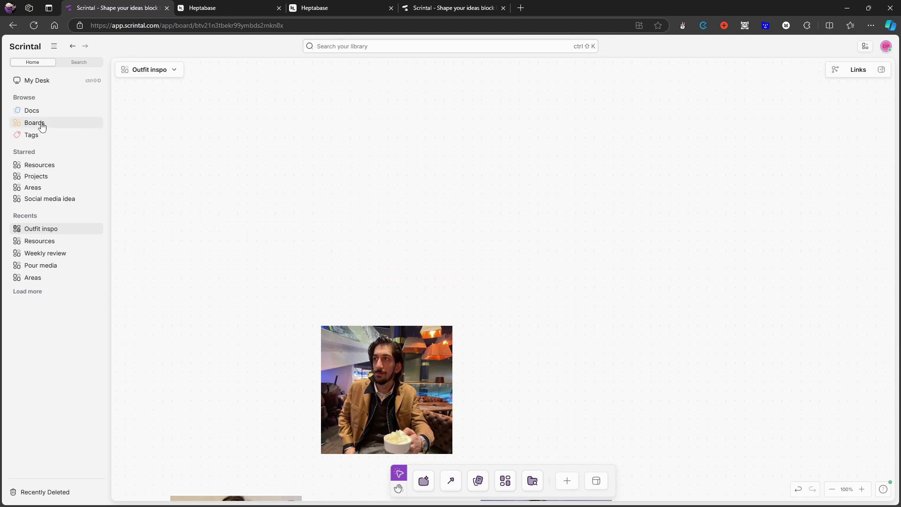
Open the starred Social media idea board and pan across its Youtube, Linkedin, X and Tiktok kanbans
click(48, 198)
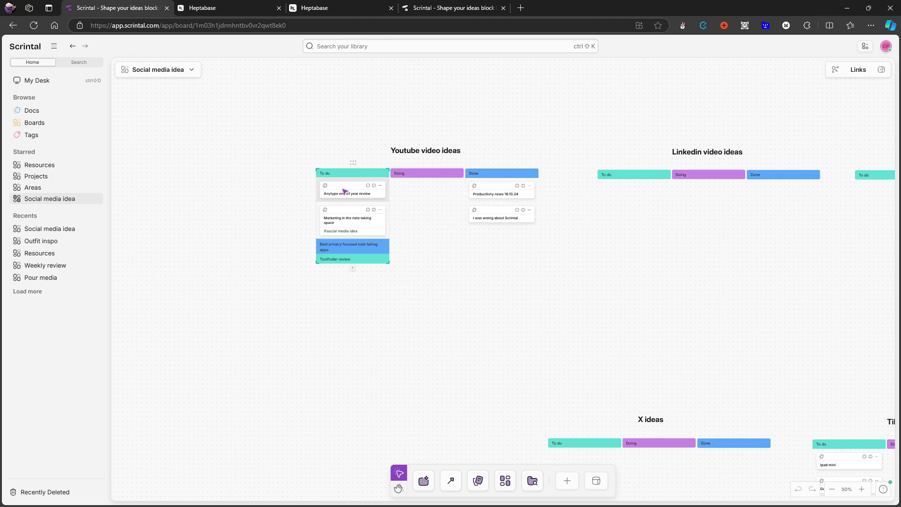
scroll(342, 181, right, 10)
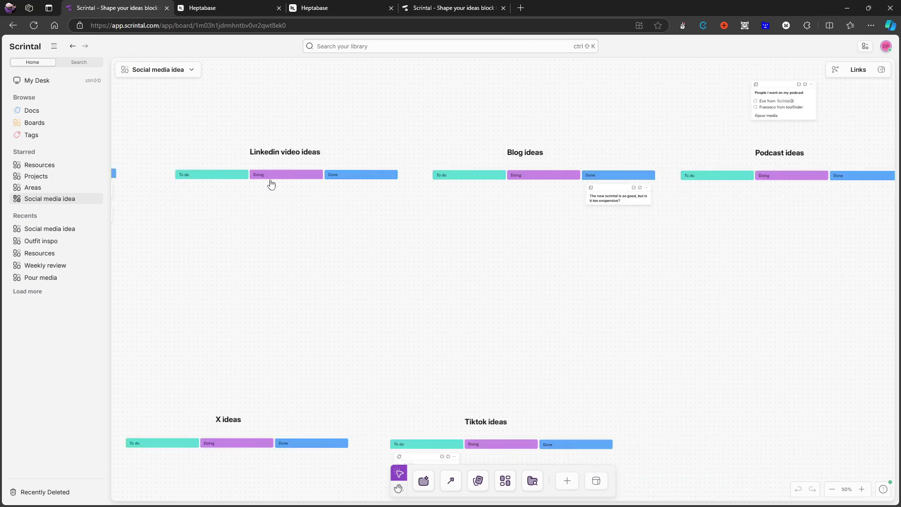
scroll(271, 184, right, 12)
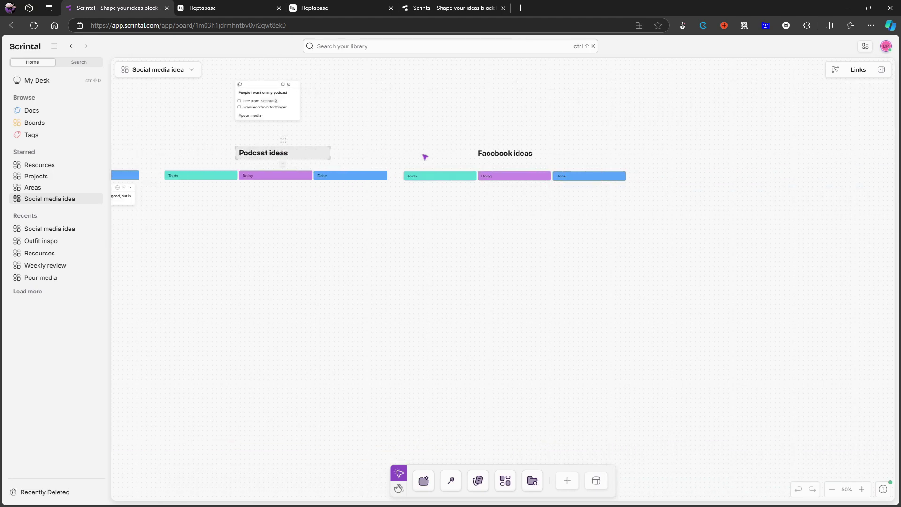
scroll(563, 238, right, 11)
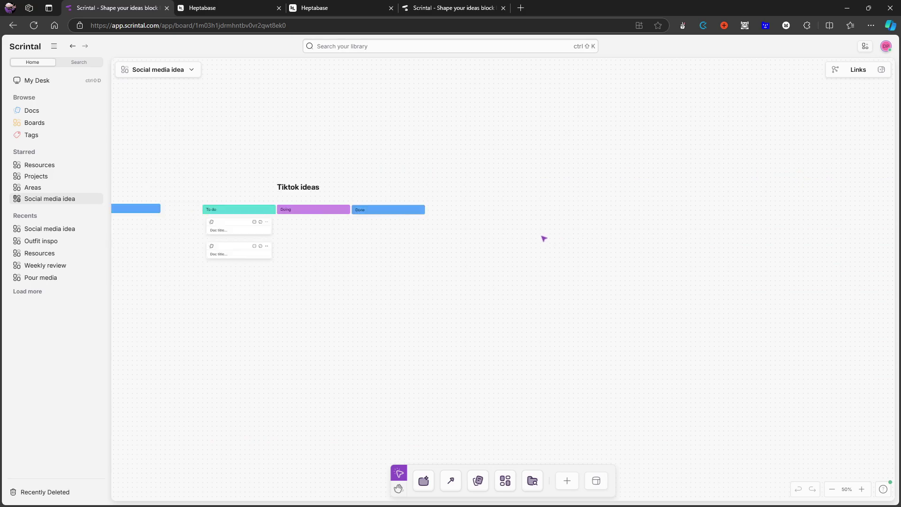
scroll(509, 231, left, 14)
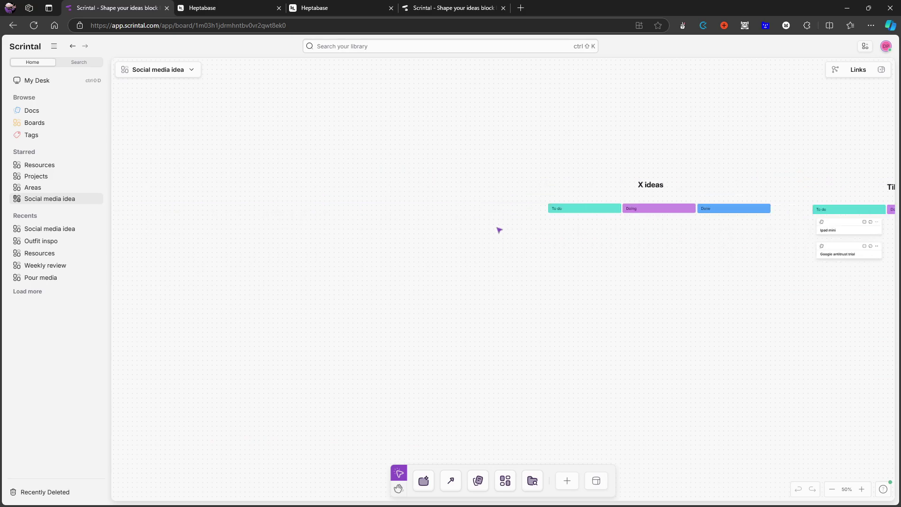
scroll(499, 230, right, 3)
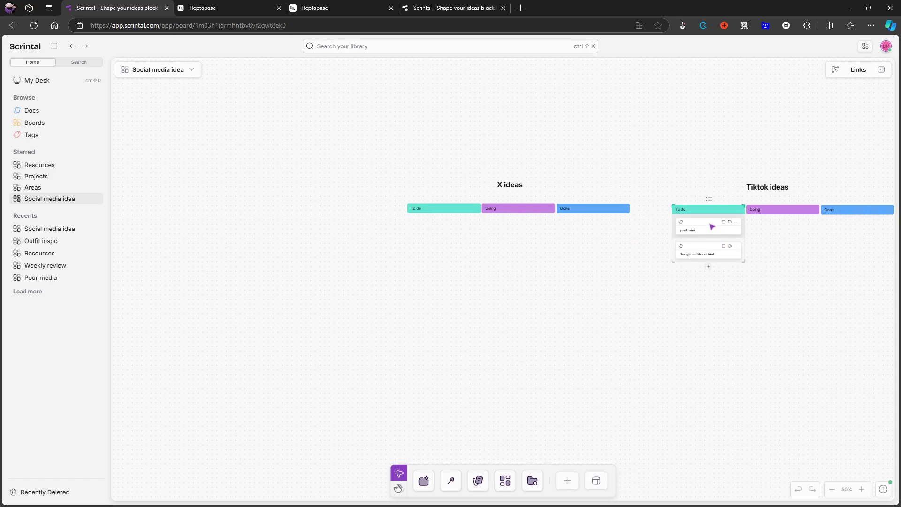
scroll(558, 208, up, 5)
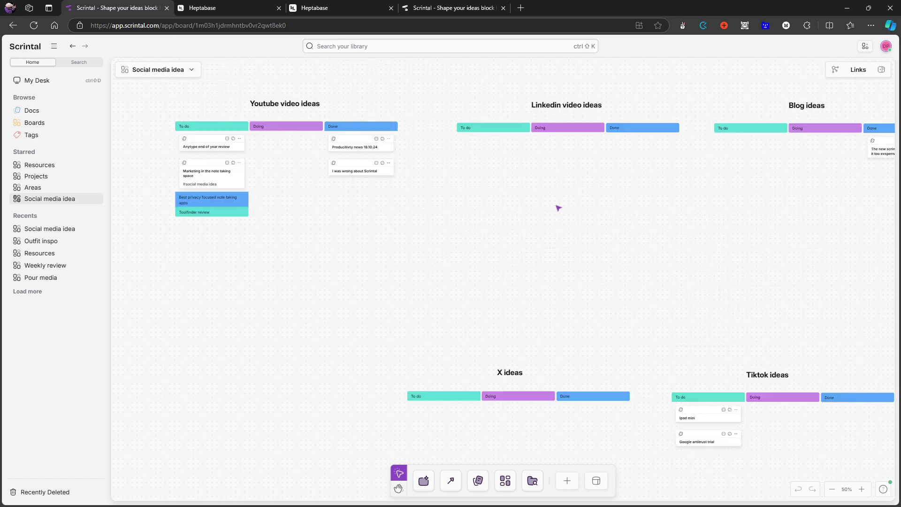
scroll(549, 208, right, 1)
scroll(547, 208, left, 5)
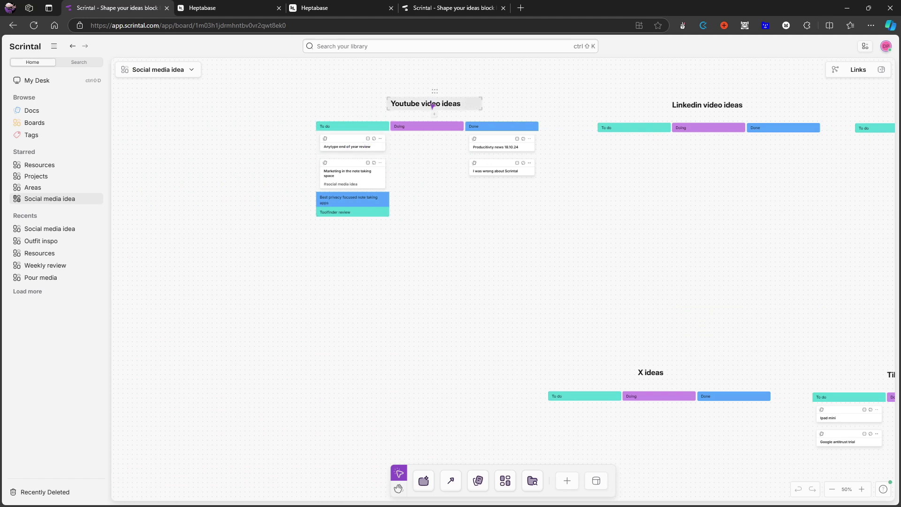
click(433, 107)
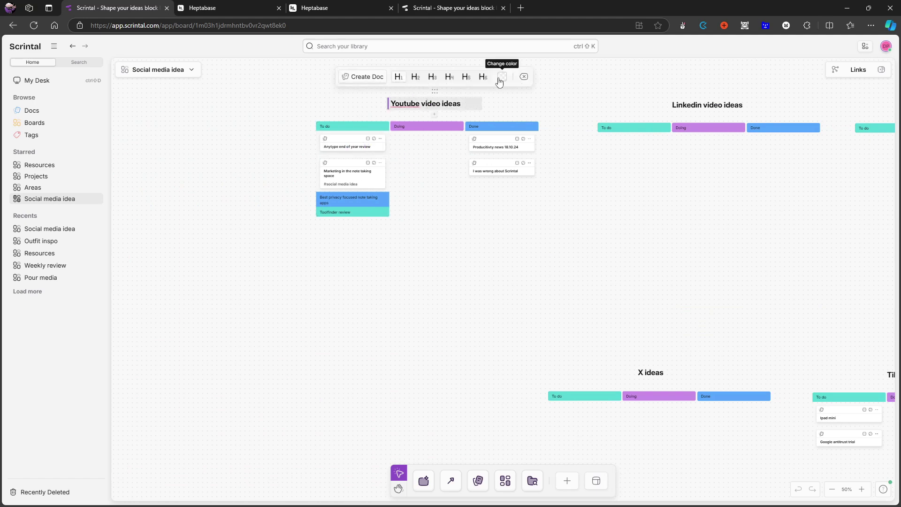
click(597, 487)
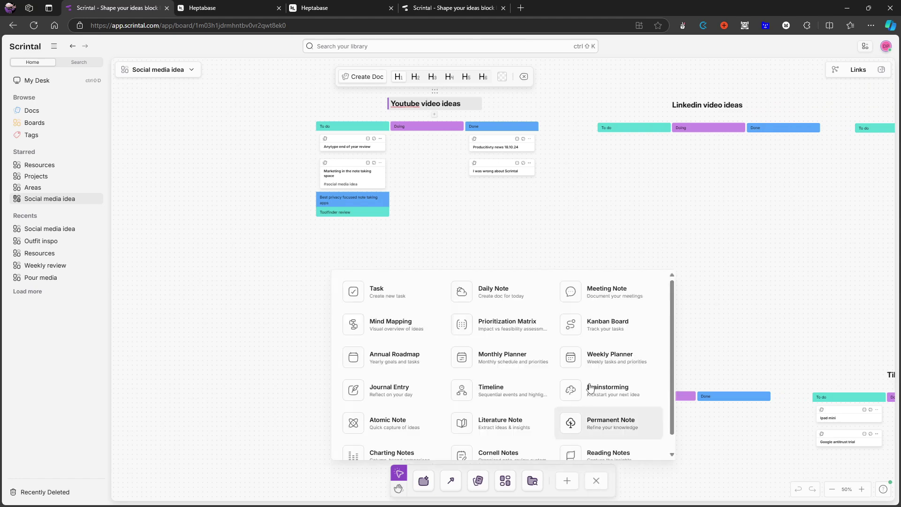
scroll(587, 408, down, 1)
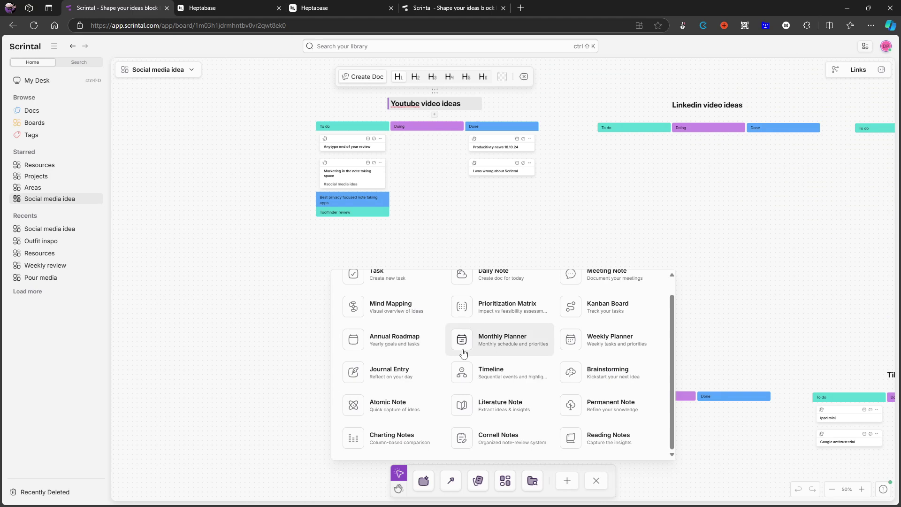
double_click(424, 229)
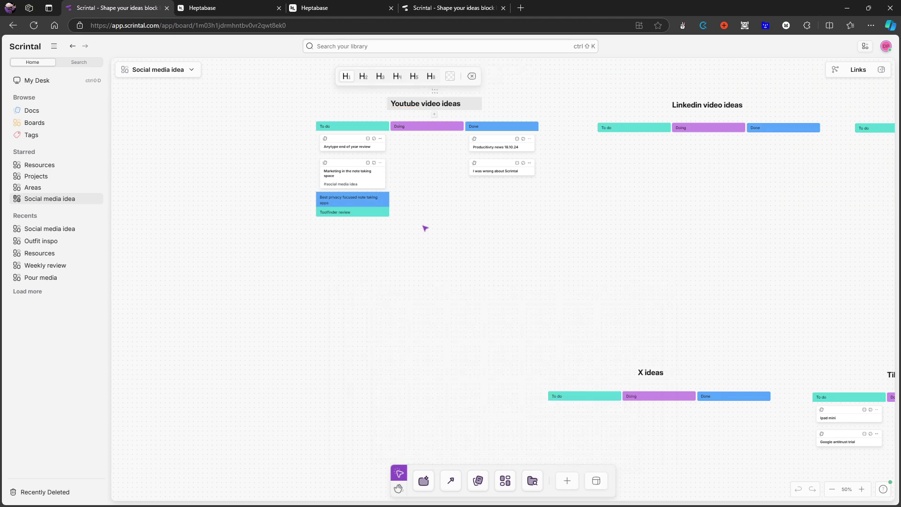
drag(416, 305, 493, 220)
click(493, 234)
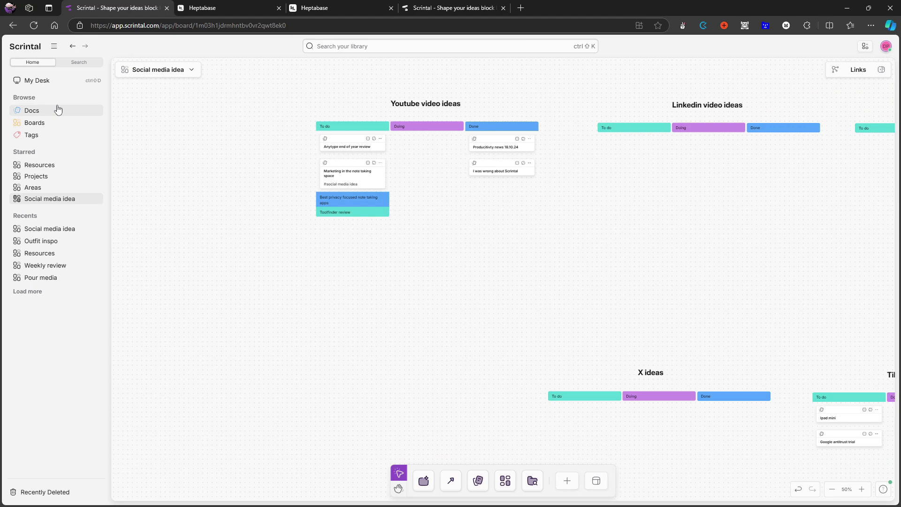
Check the Tags list, open the Resources board, peek into Design inspo and go back
click(32, 135)
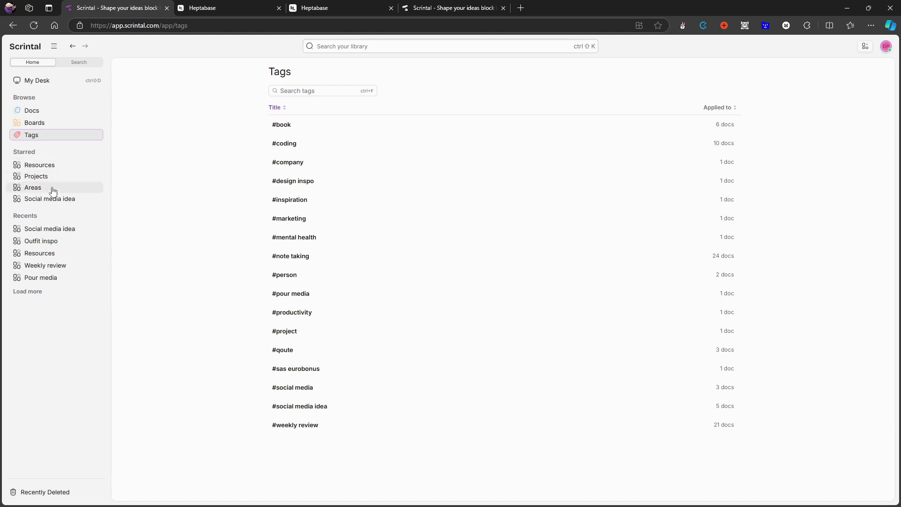
click(50, 167)
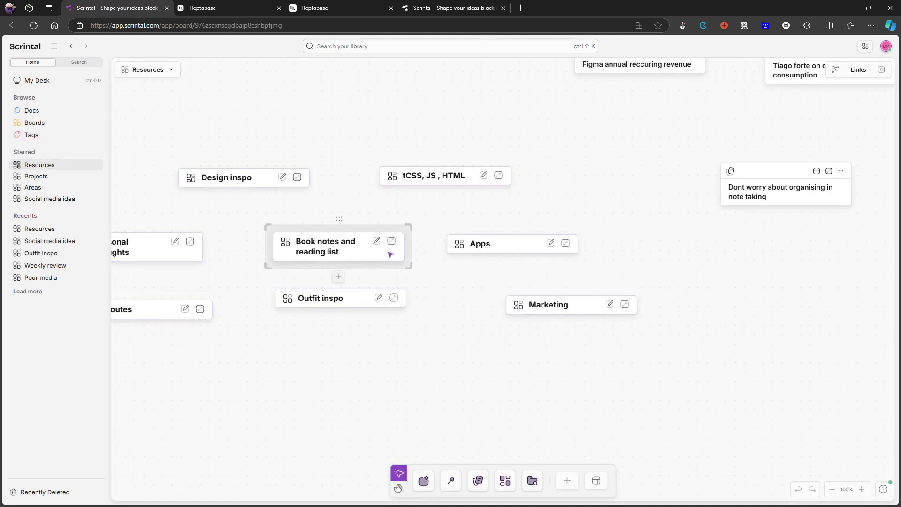
double_click(234, 182)
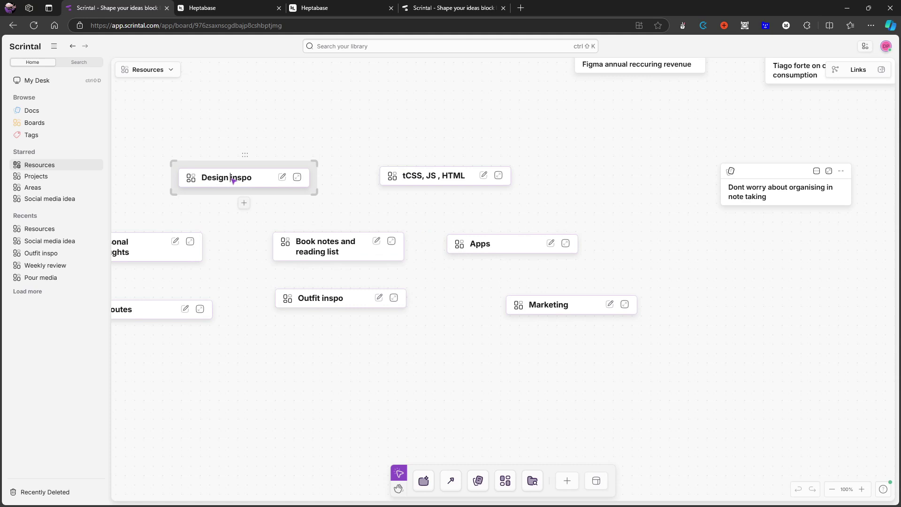
key(alt+Left)
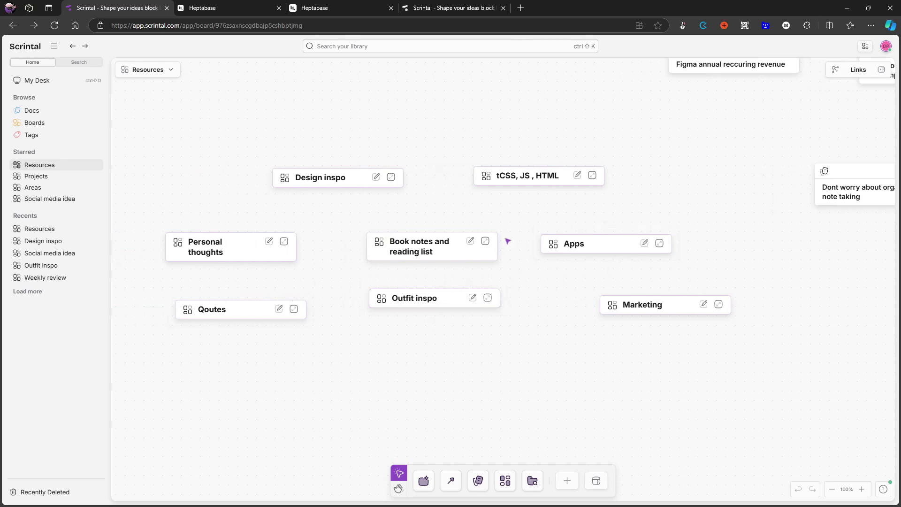
Open the Outfit inspo board and scroll over its outfit photos
click(428, 307)
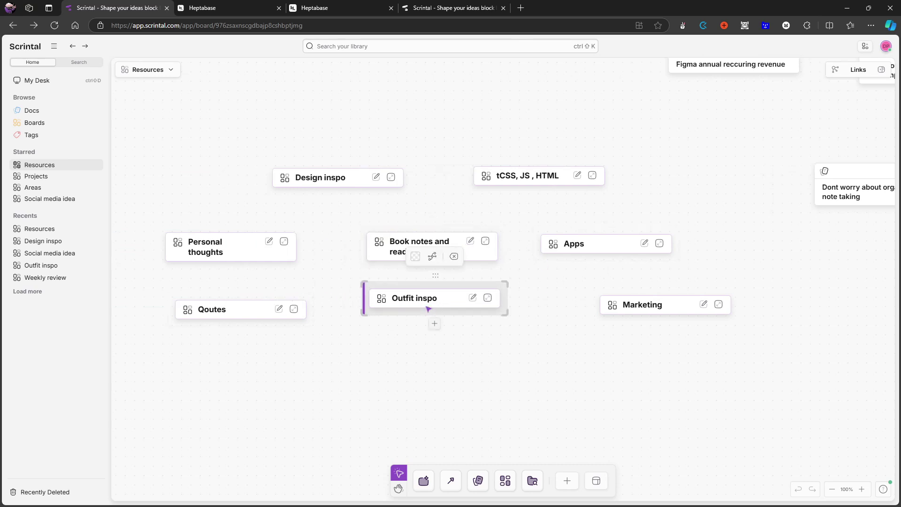
double_click(398, 302)
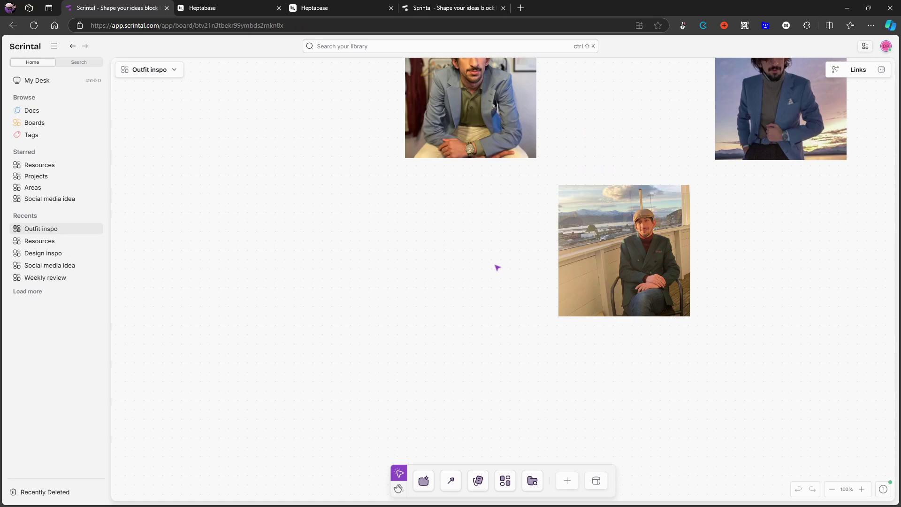
scroll(498, 268, up, 3)
scroll(569, 261, up, 1)
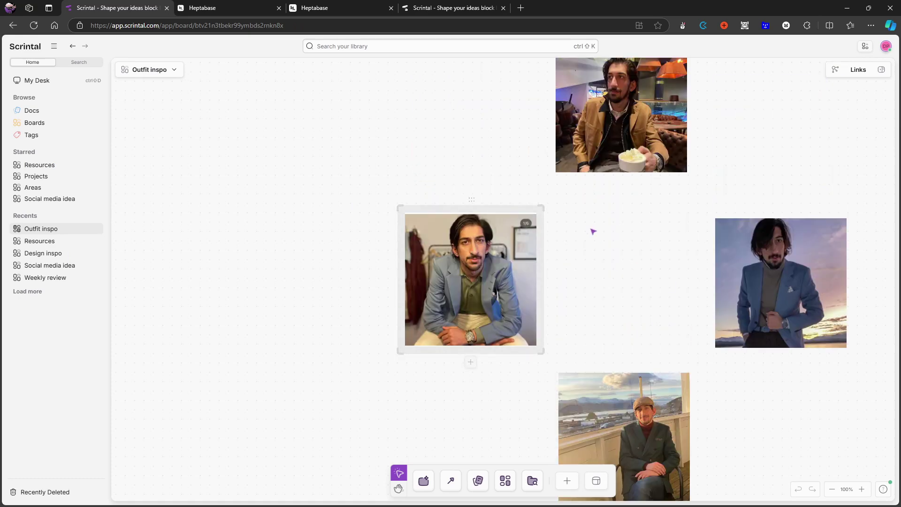
scroll(414, 202, up, 2)
scroll(547, 215, down, 2)
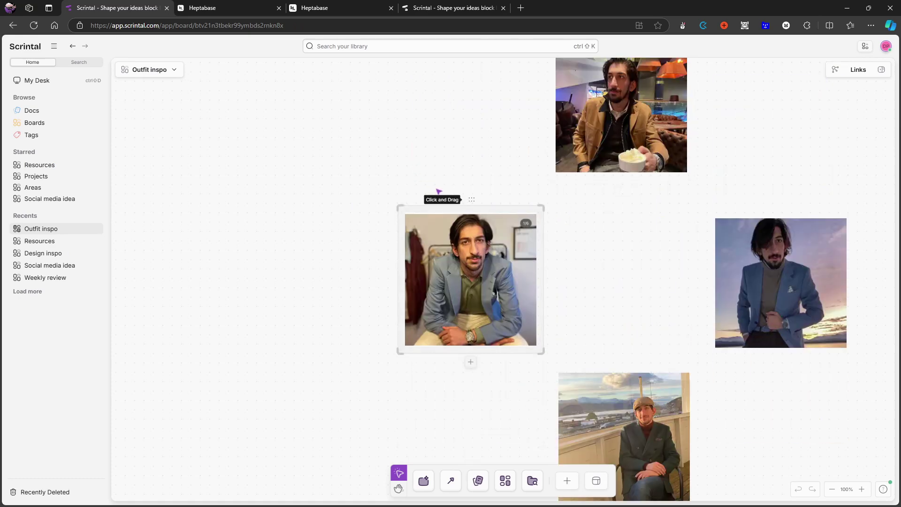
scroll(662, 303, down, 2)
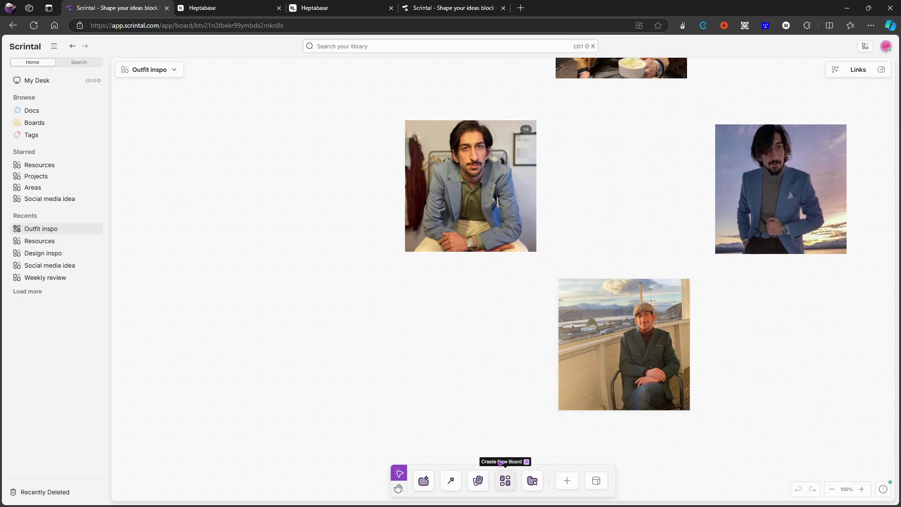
scroll(435, 394, down, 5)
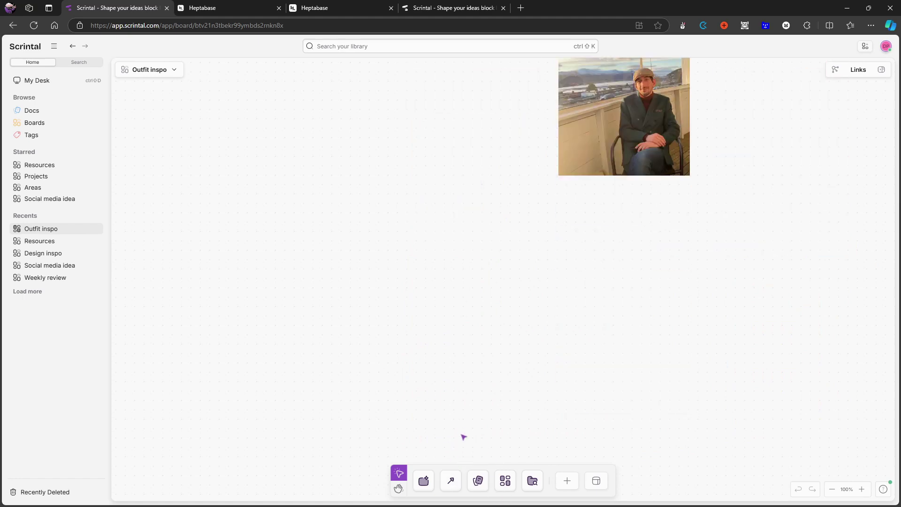
Create a new card on empty canvas and turn it into an Upload PDF block via /pdf
double_click(471, 370)
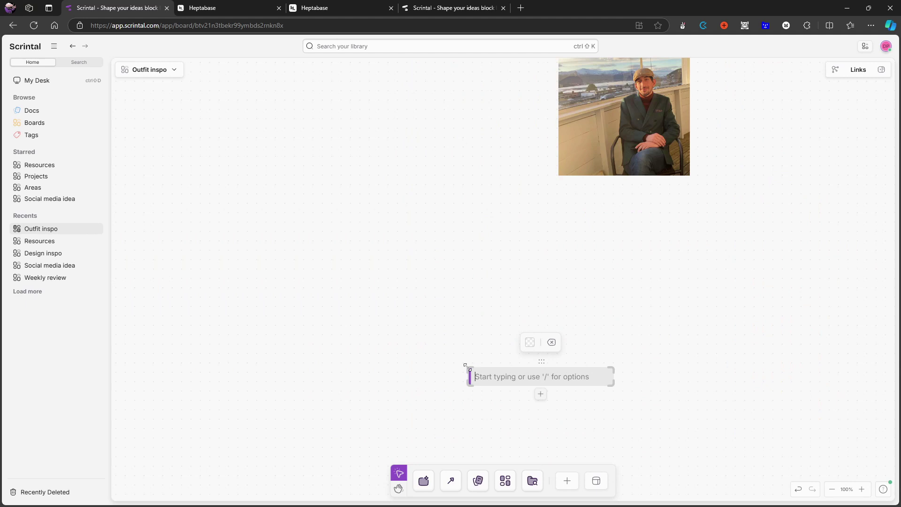
text(/)
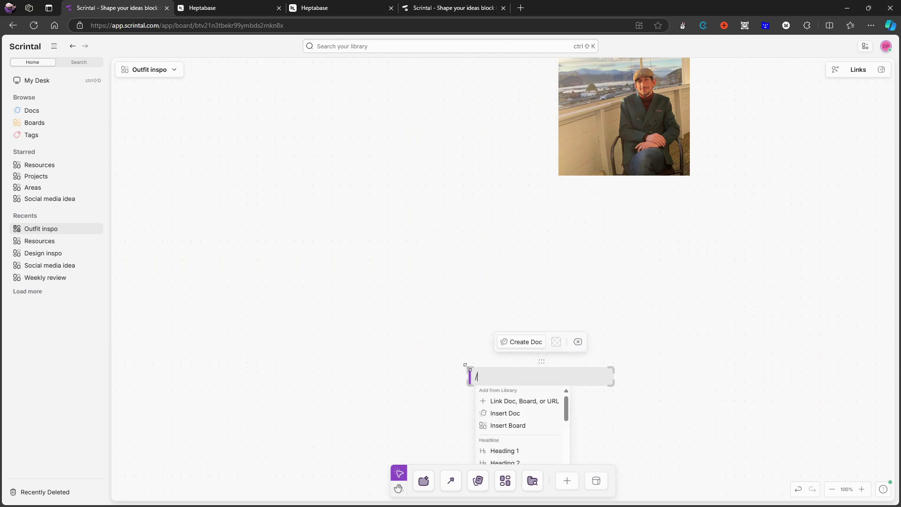
text(pdf)
click(507, 401)
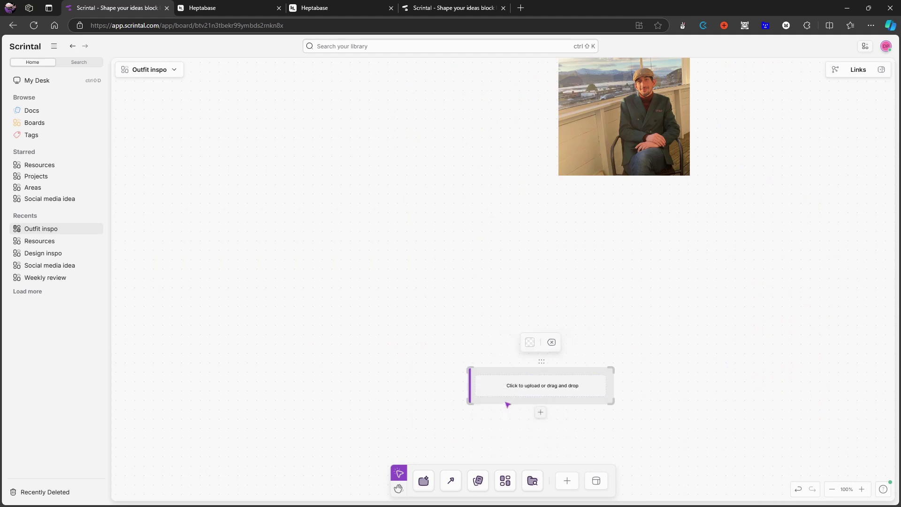
click(533, 388)
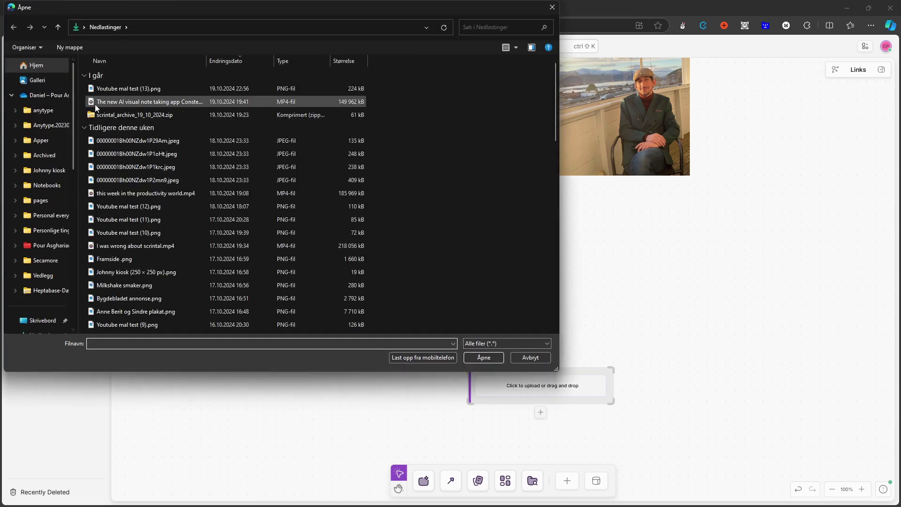
scroll(155, 225, down, 3)
scroll(196, 258, down, 8)
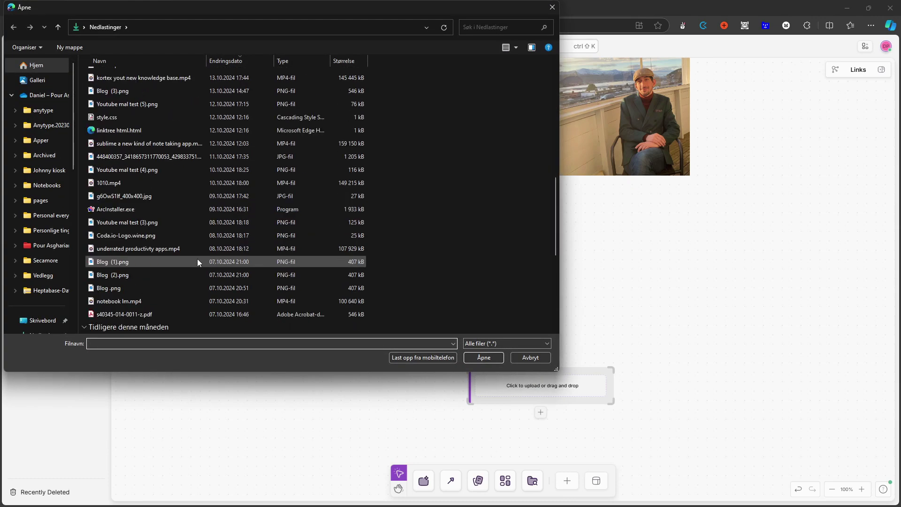
double_click(169, 236)
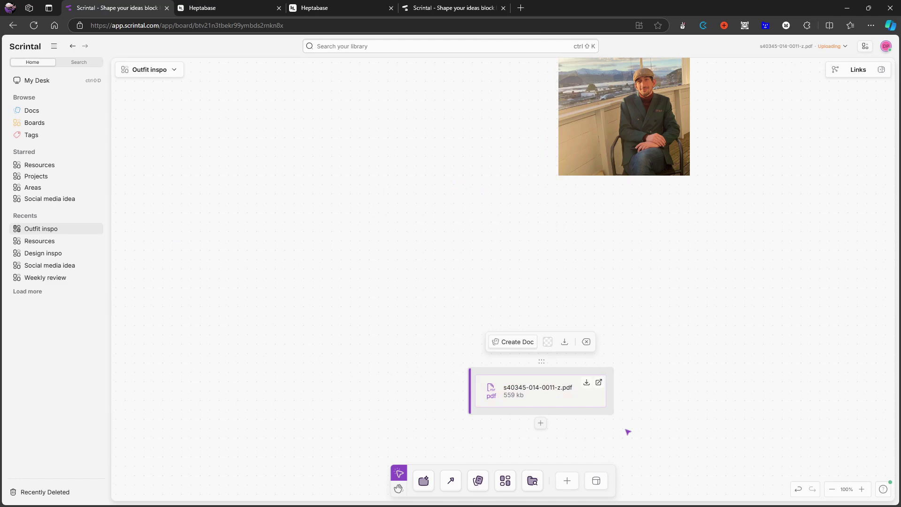
Preview the uploaded PDF, expanding it to full height and scrolling through it
click(499, 390)
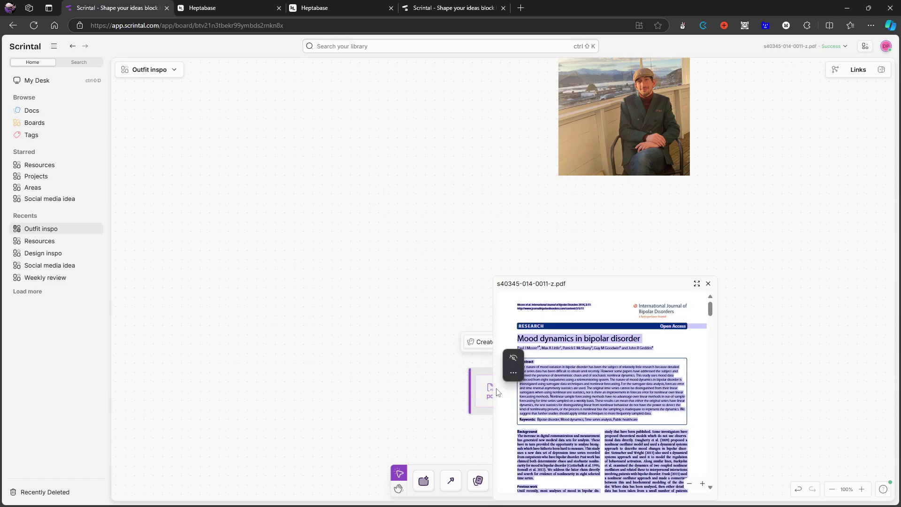
drag(617, 279, 458, 137)
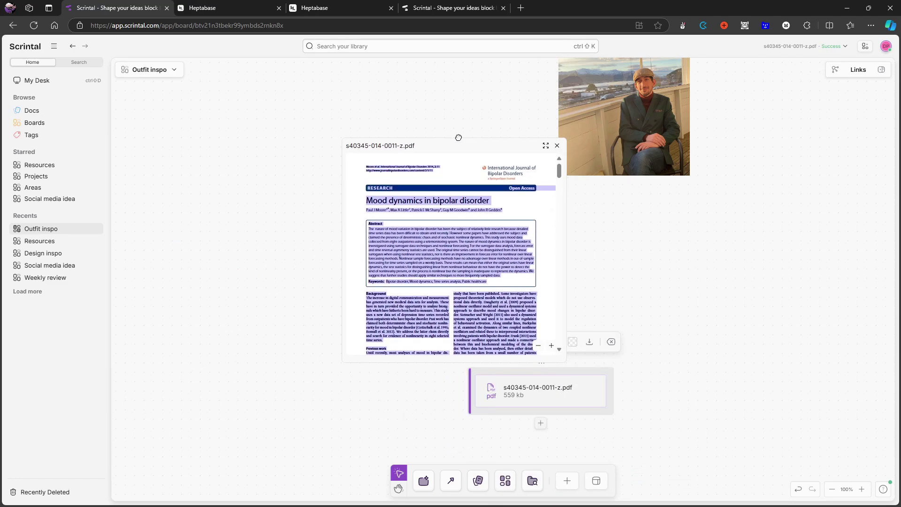
click(545, 146)
scroll(532, 271, down, 5)
scroll(501, 315, down, 6)
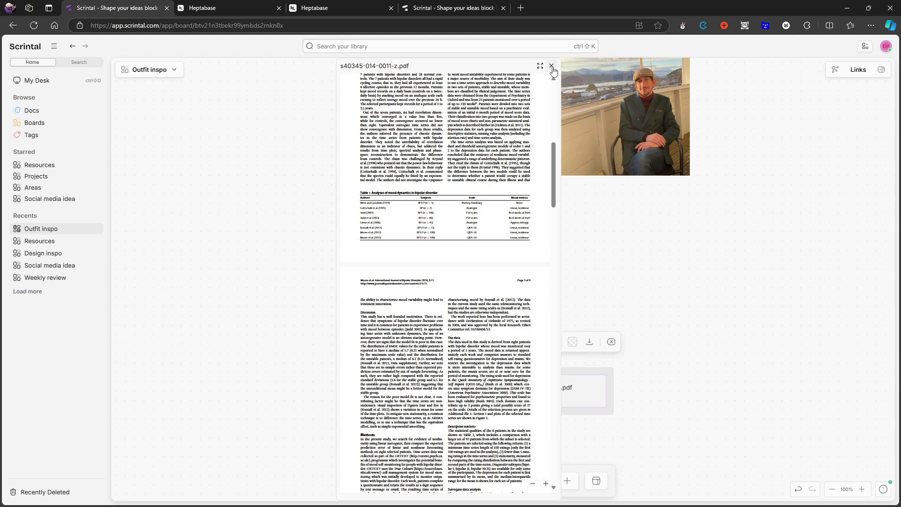
click(551, 66)
Show the PDF as a Block viewer, switch back to Inline, and colour the card blue
drag(423, 339, 534, 402)
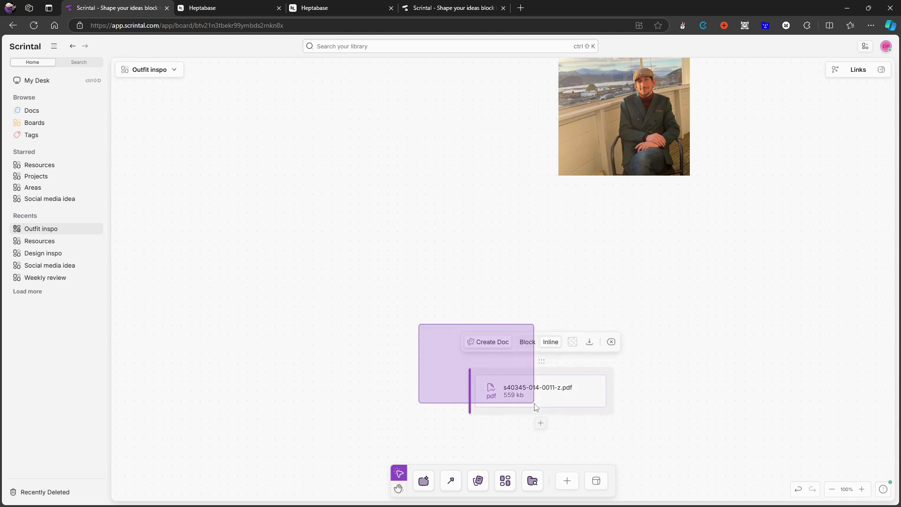
click(527, 342)
scroll(540, 382, down, 2)
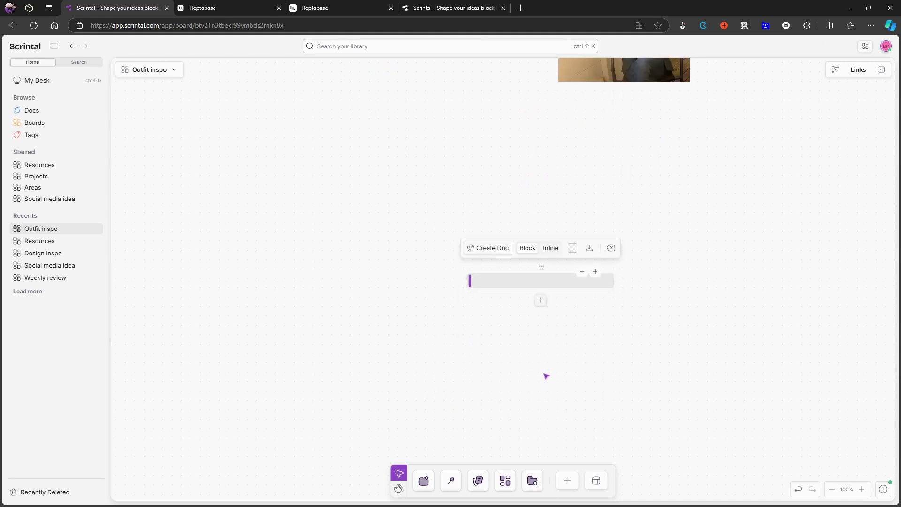
scroll(568, 369, down, 4)
scroll(569, 369, down, 5)
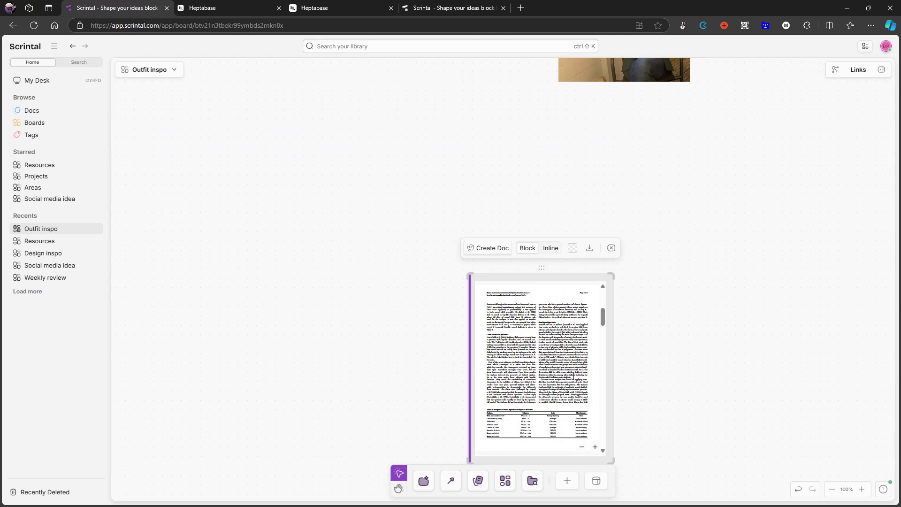
click(550, 249)
click(571, 248)
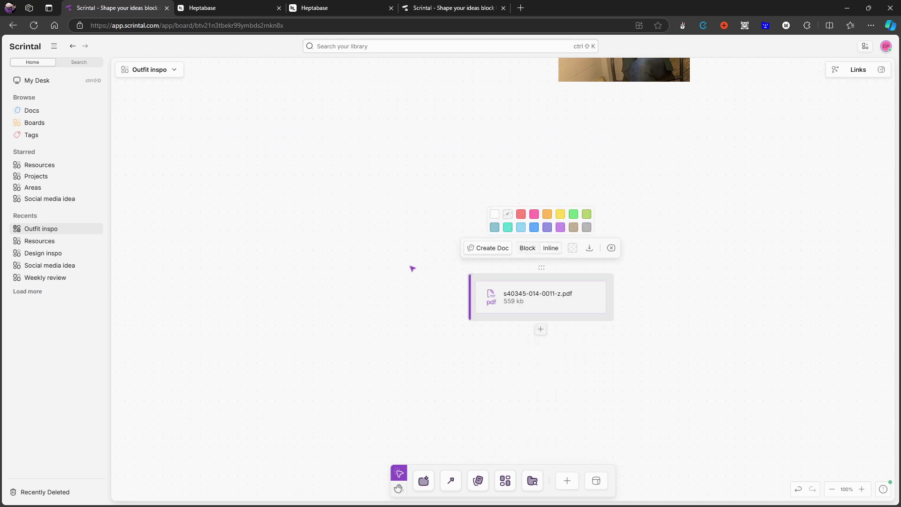
click(534, 227)
Select the PDF card and delete it from the board
drag(421, 362, 624, 268)
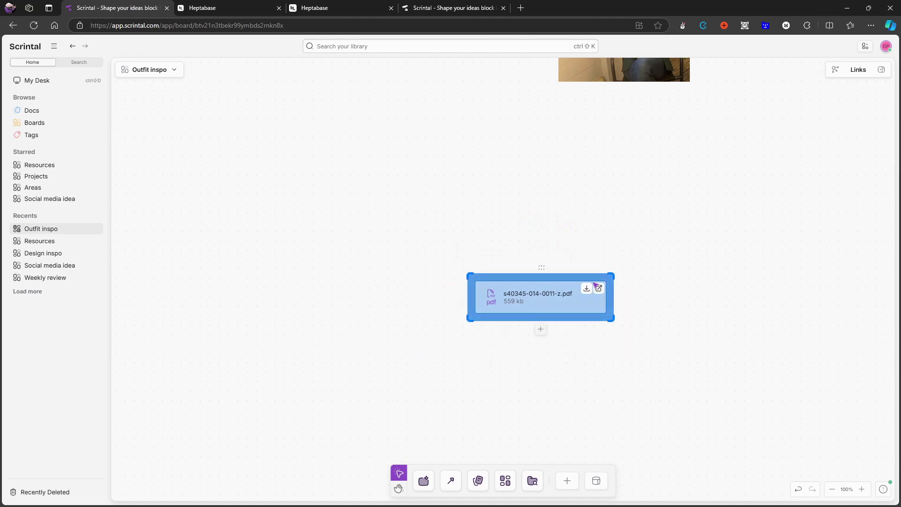
drag(539, 266, 547, 263)
key(Delete)
scroll(563, 319, up, 3)
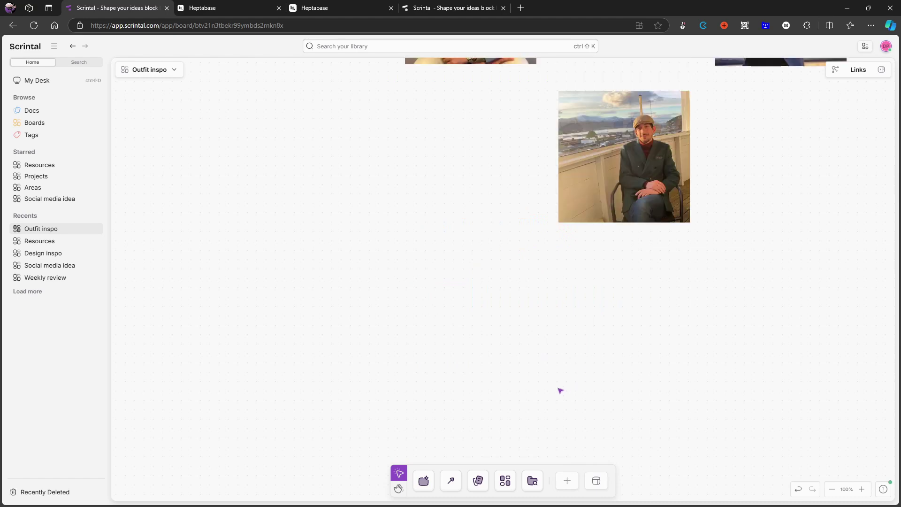
scroll(564, 389, down, 3)
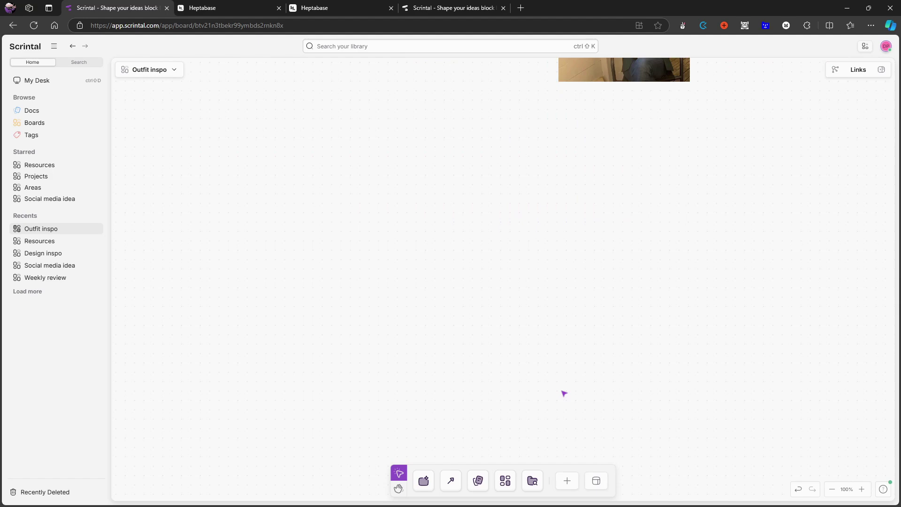
Open the starred Resources board and pan around its board cards
click(62, 164)
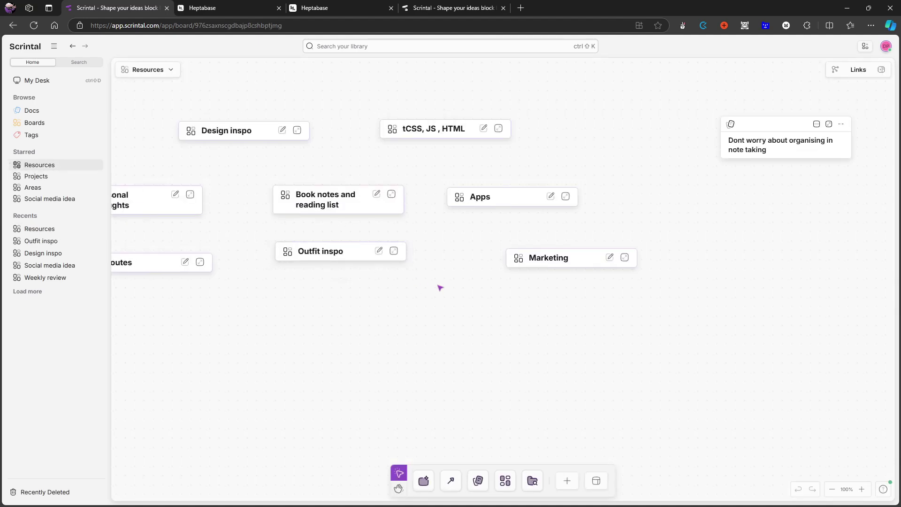
scroll(441, 288, right, 2)
scroll(441, 287, up, 2)
scroll(441, 288, left, 5)
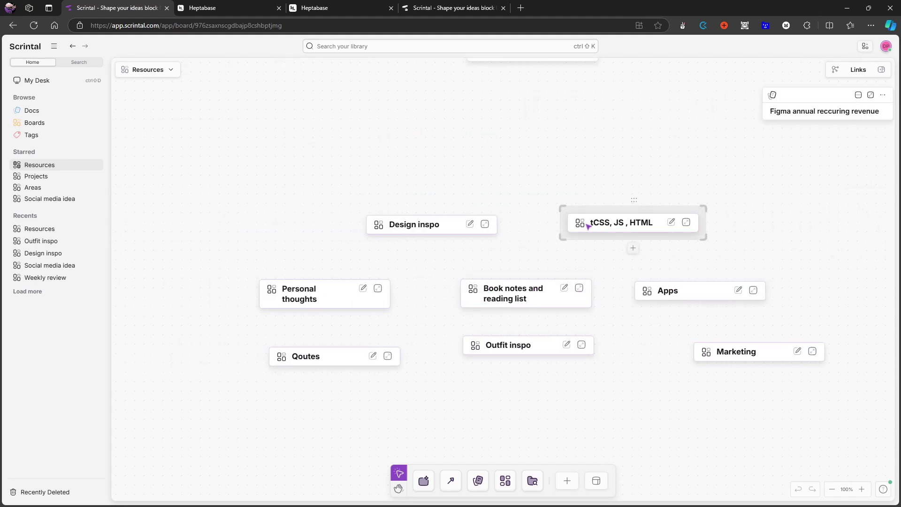
Add 't' to the CSS, JS, HTML card title, then scroll through the board
click(670, 222)
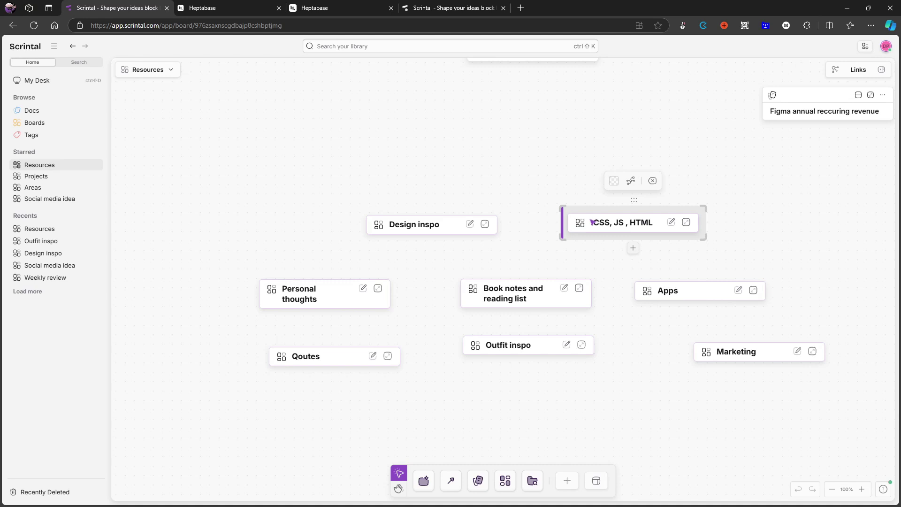
text(t)
click(545, 184)
scroll(539, 195, down, 2)
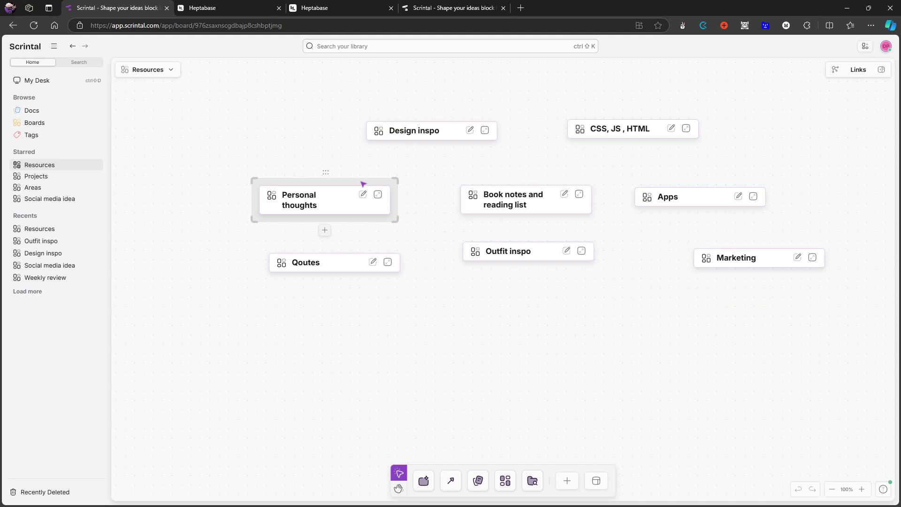
scroll(365, 187, down, 1)
scroll(366, 183, up, 1)
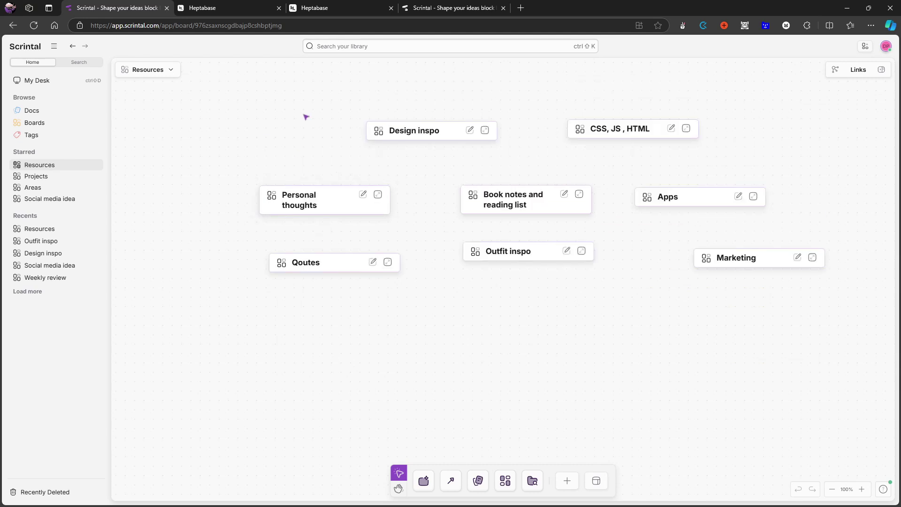
scroll(343, 206, down, 1)
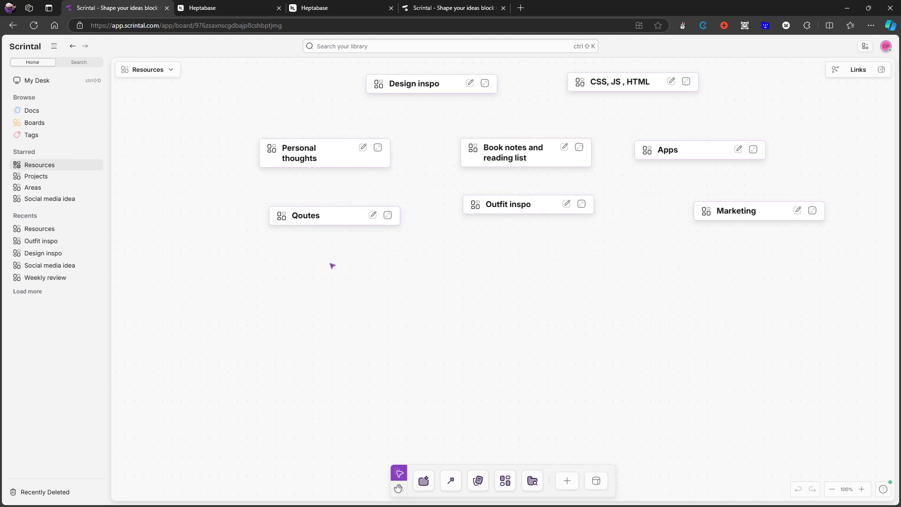
scroll(332, 266, up, 3)
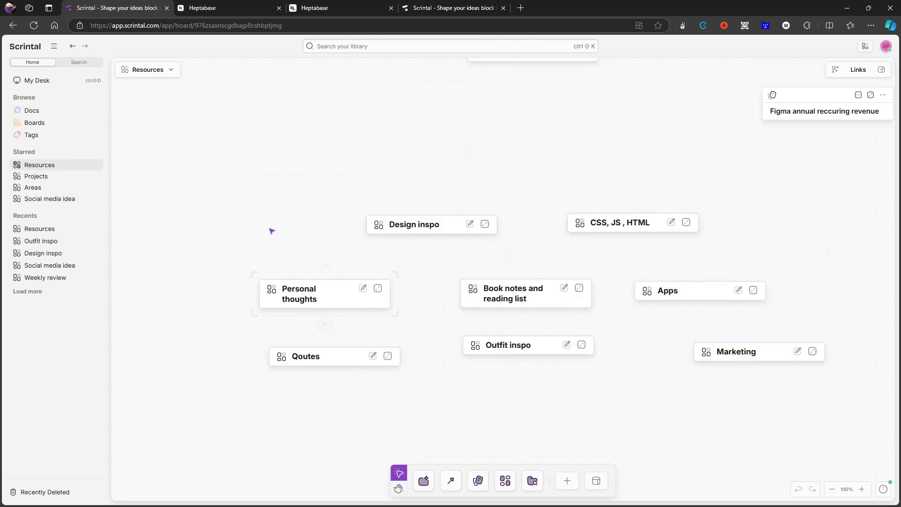
scroll(363, 186, down, 1)
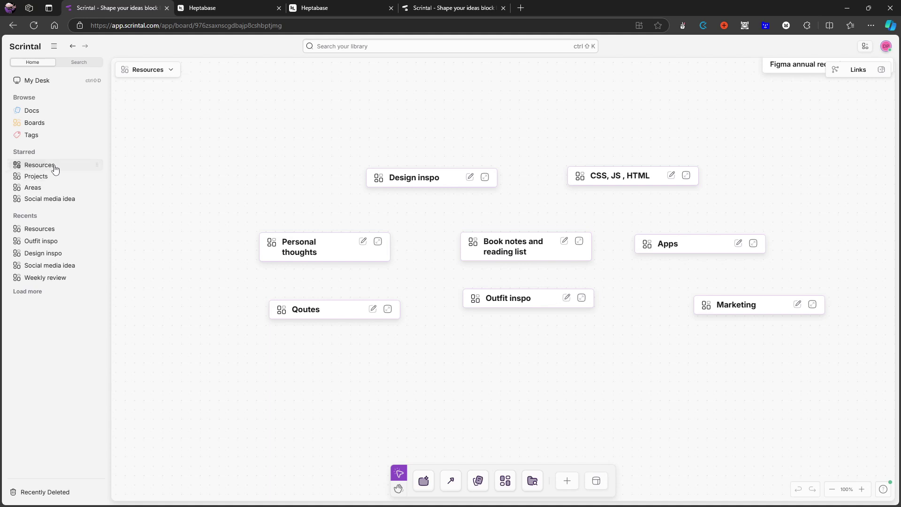
Open the Apps board and scroll through its note-taking app cards
click(677, 251)
double_click(672, 248)
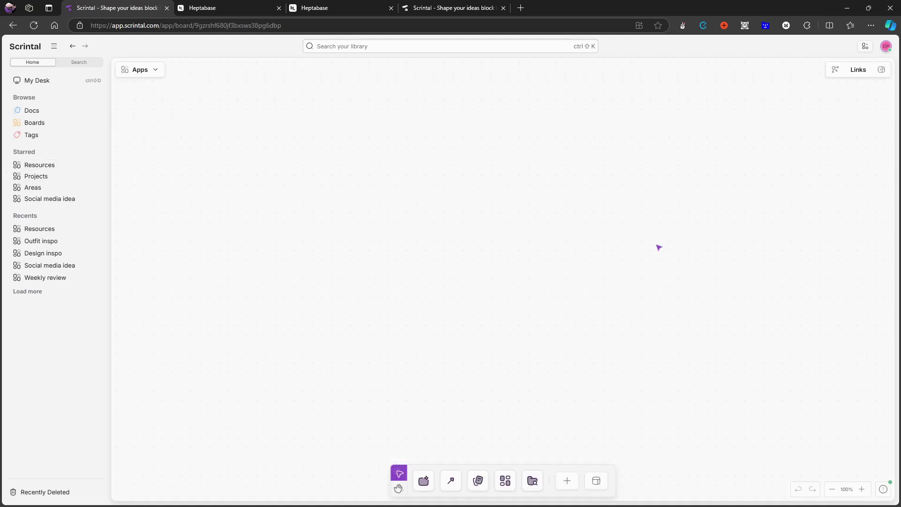
mouse_move(358, 217)
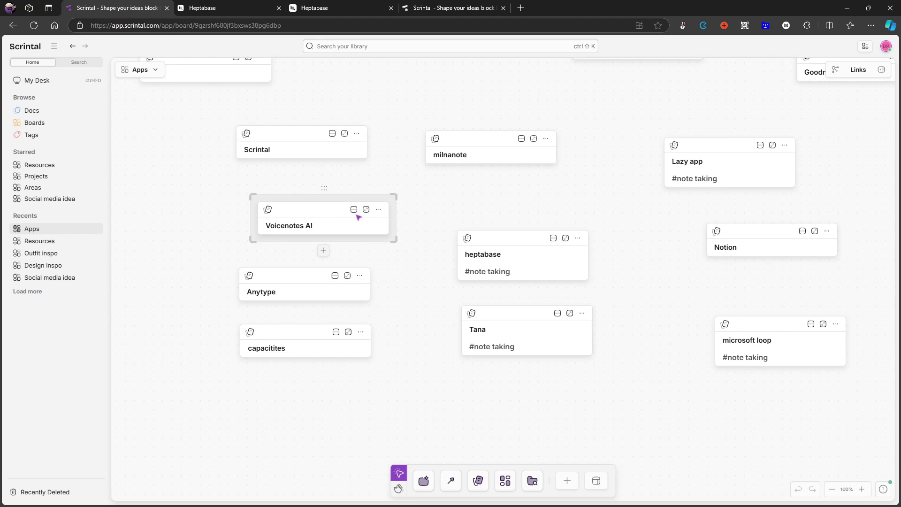
scroll(357, 205, up, 5)
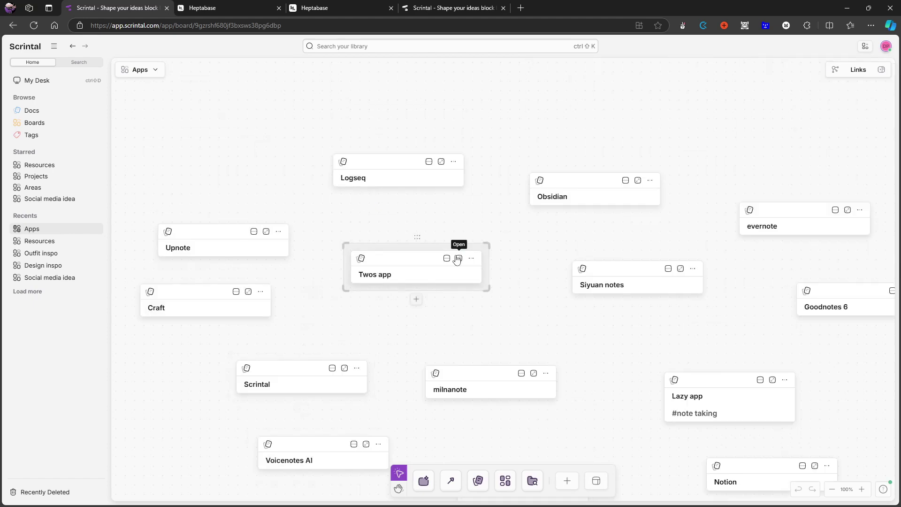
scroll(753, 259, down, 2)
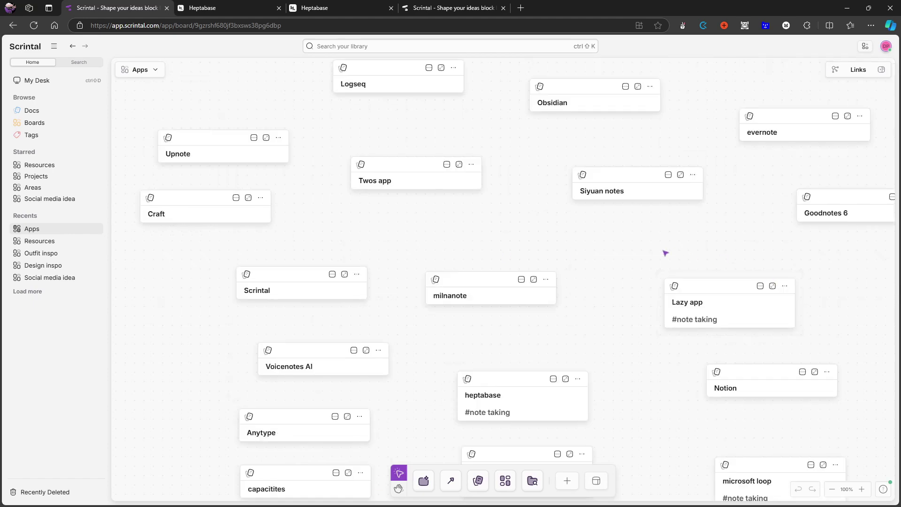
scroll(765, 385, down, 2)
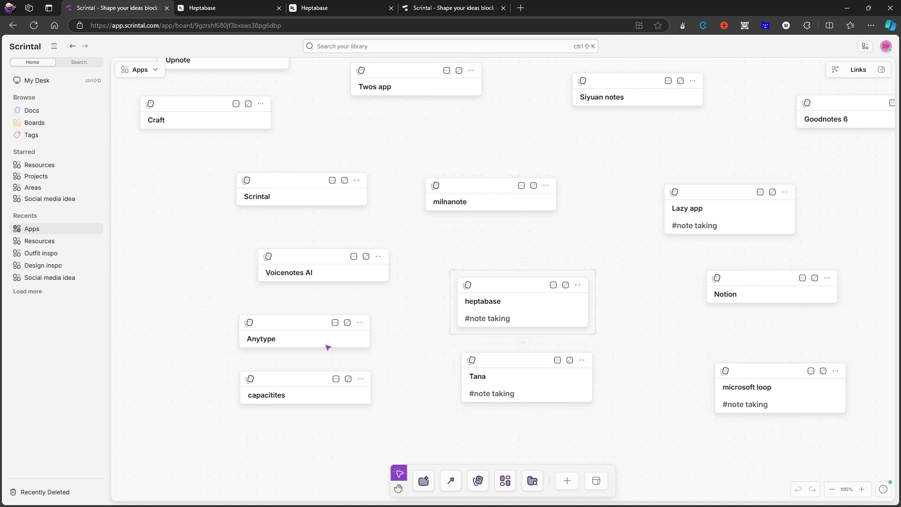
scroll(719, 311, up, 2)
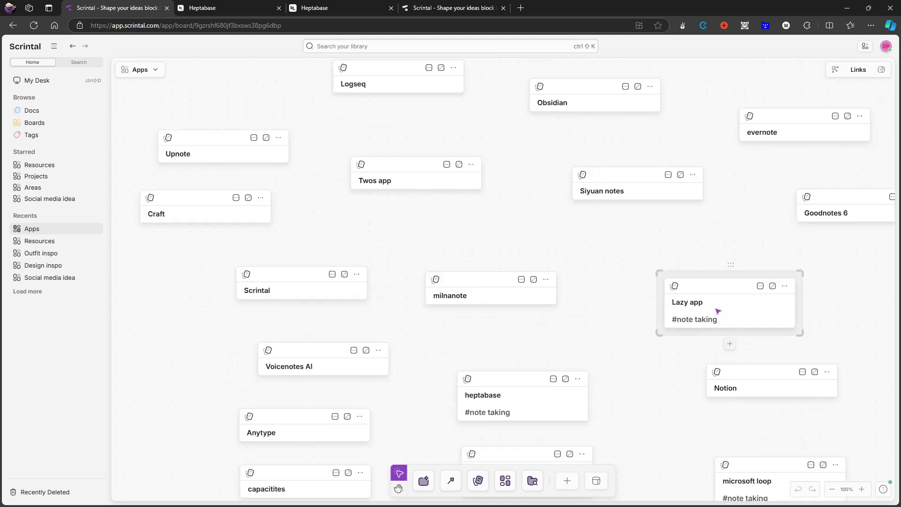
Switch the Anytype card to Snippet view, then back to Compact
click(335, 416)
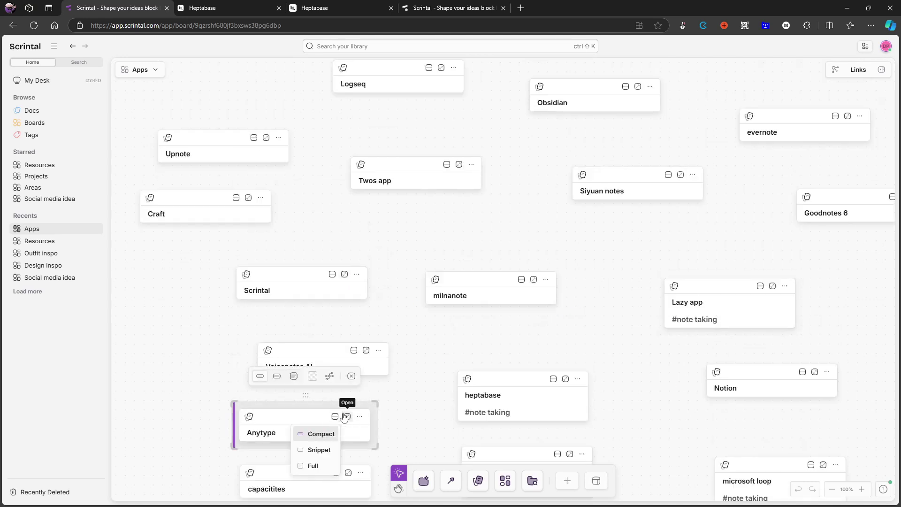
click(307, 451)
scroll(329, 456, down, 2)
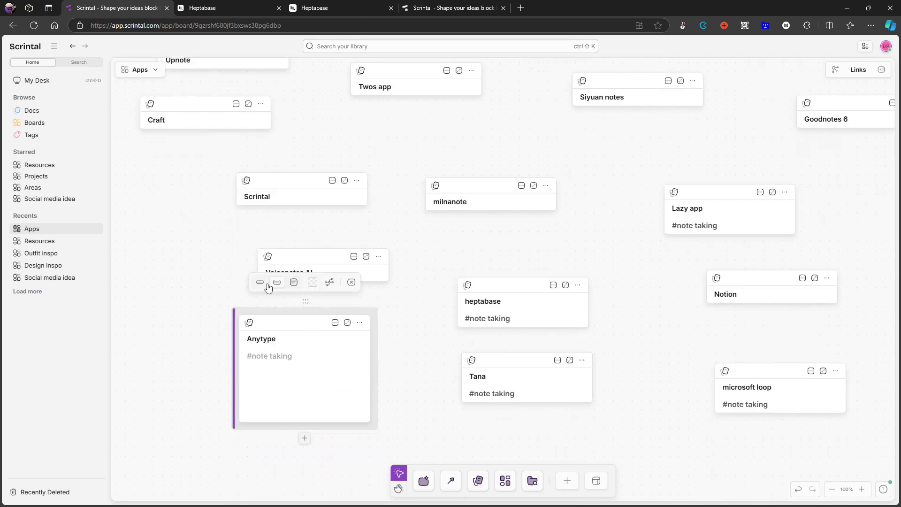
click(261, 282)
scroll(404, 324, up, 2)
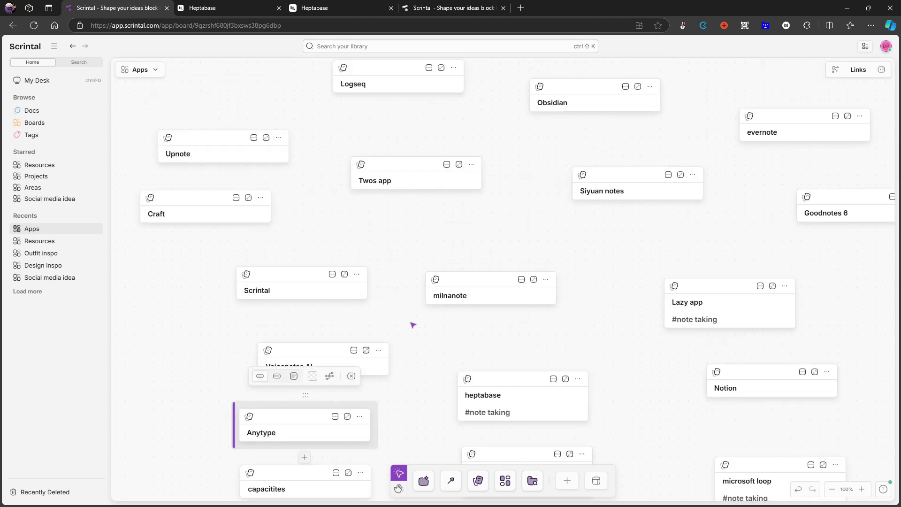
scroll(414, 325, up, 1)
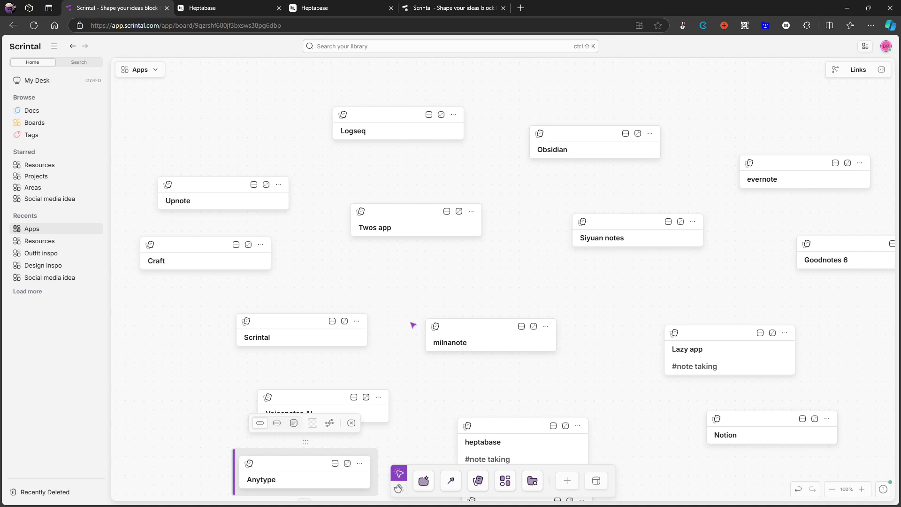
click(422, 46)
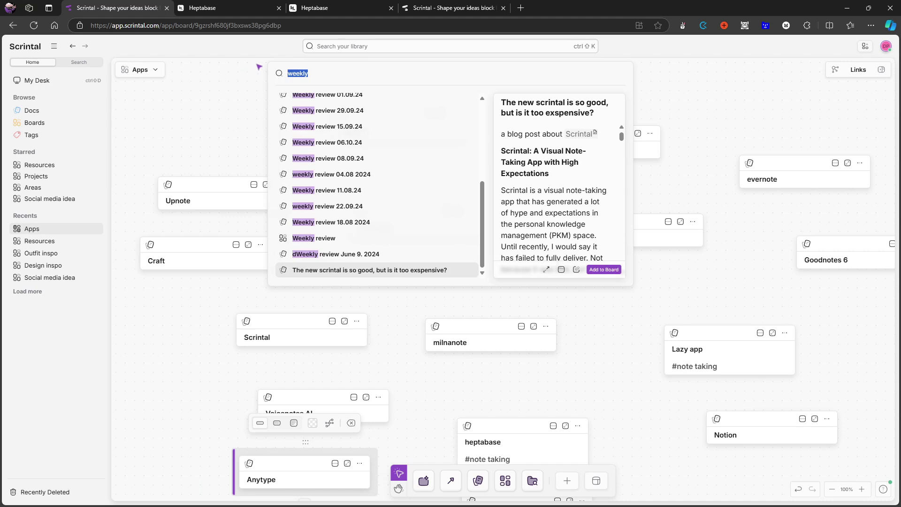
key(BackSpace)
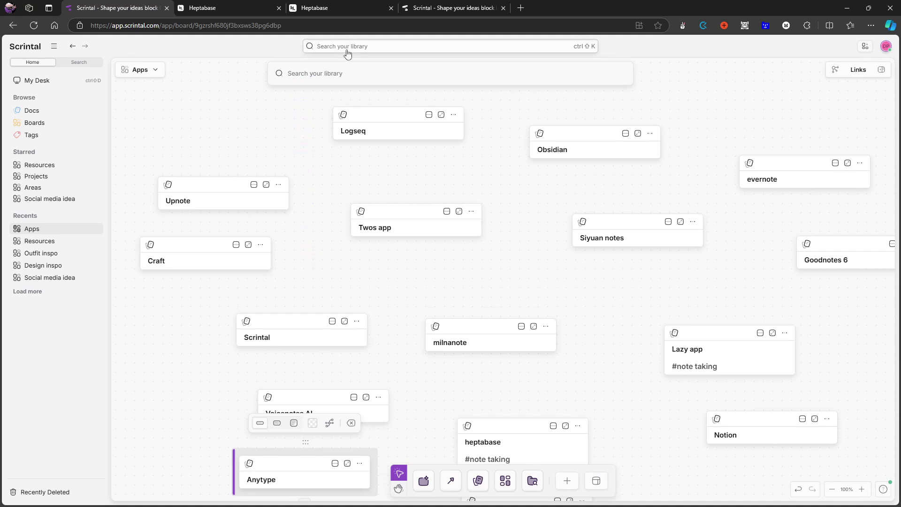
text(to)
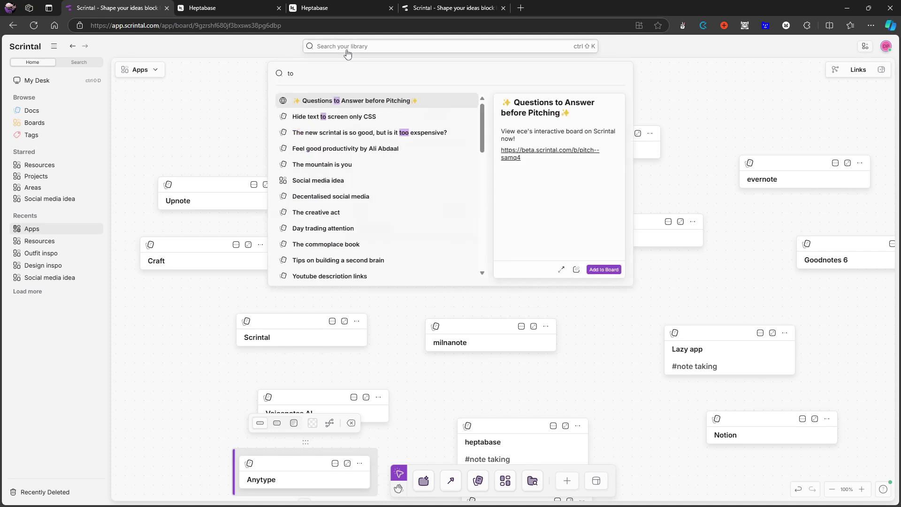
key(BackSpace)
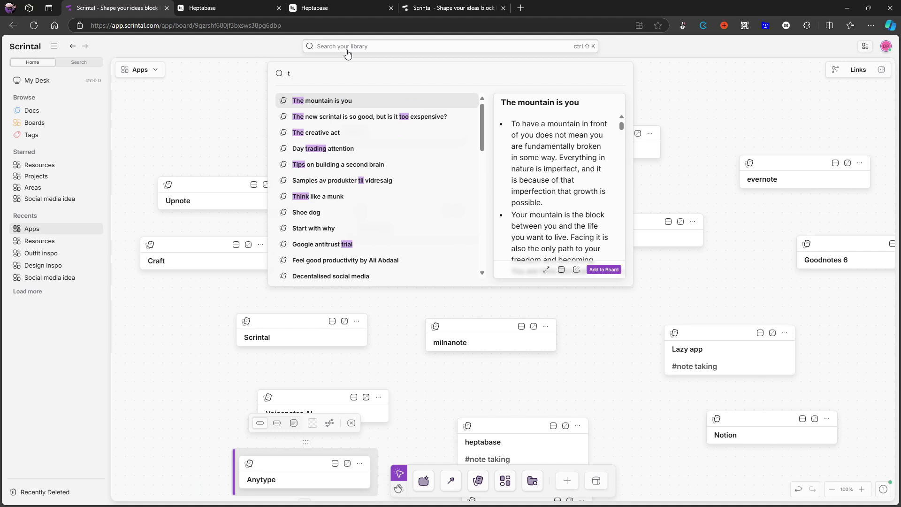
key(BackSpace)
text(have)
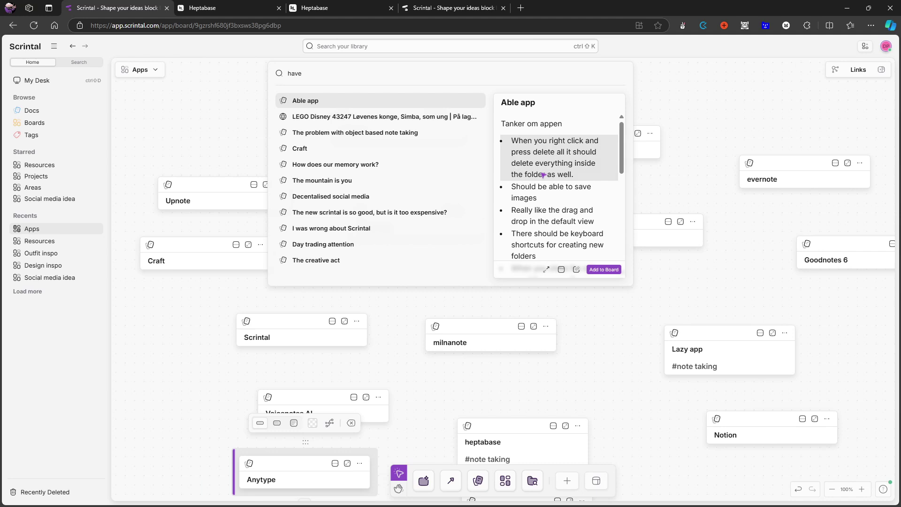
scroll(576, 184, down, 1)
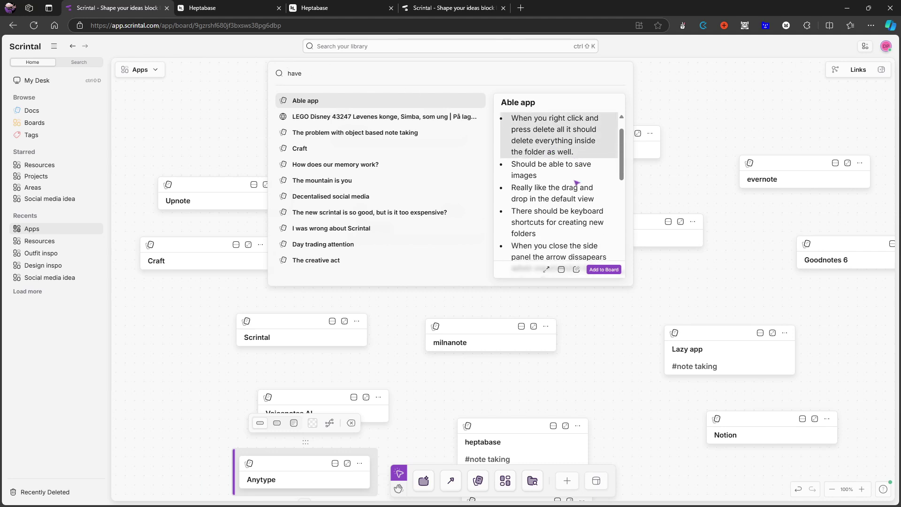
scroll(577, 183, down, 5)
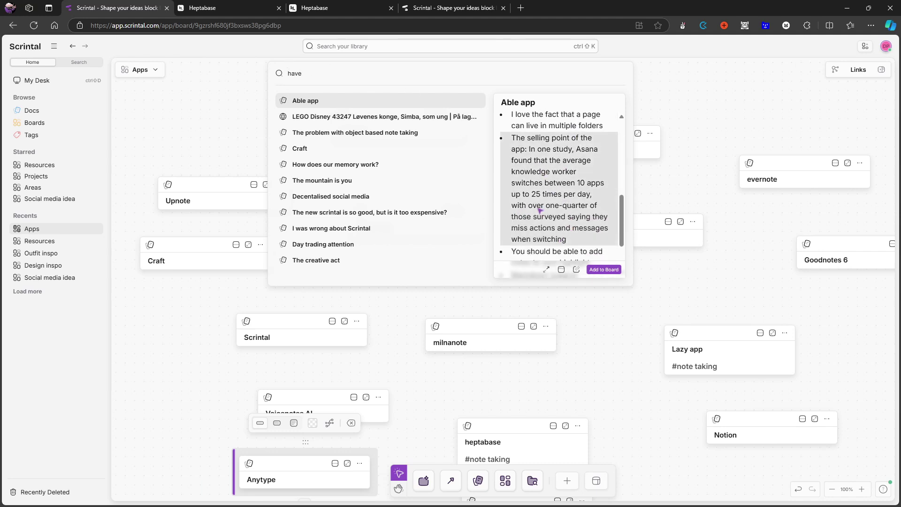
scroll(589, 201, down, 3)
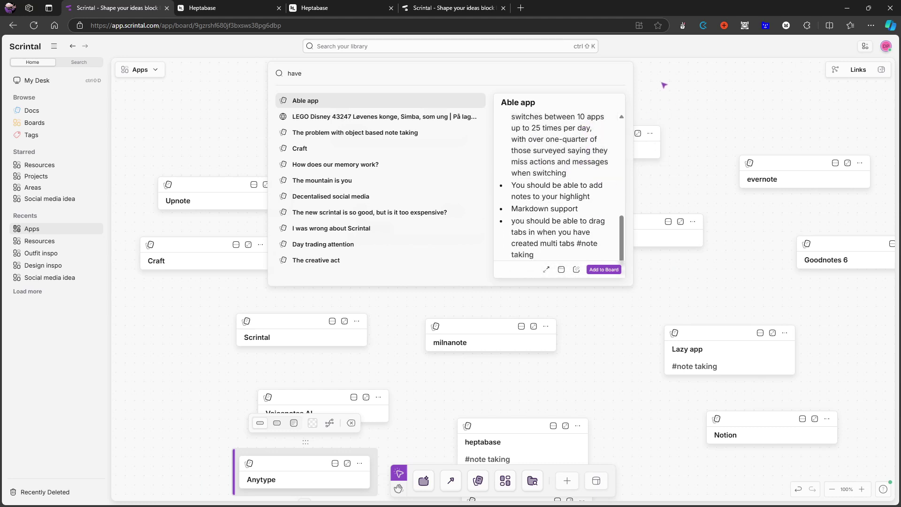
click(686, 126)
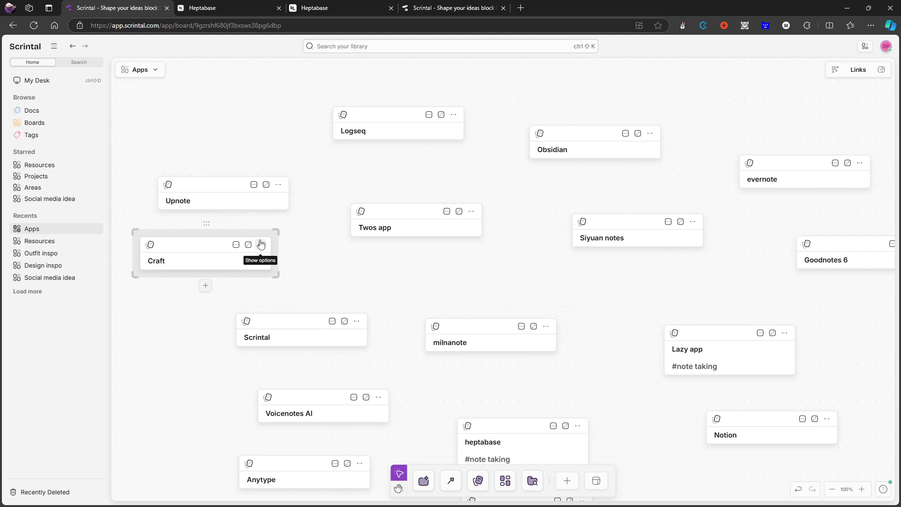
Review the Tasks (Experimental) lists in Settings, then show the Boards list with doc counts
click(886, 46)
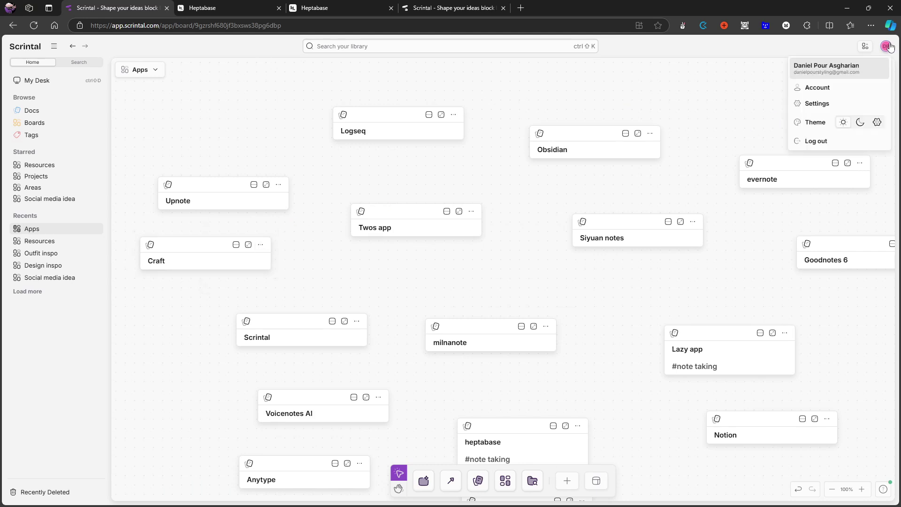
click(775, 103)
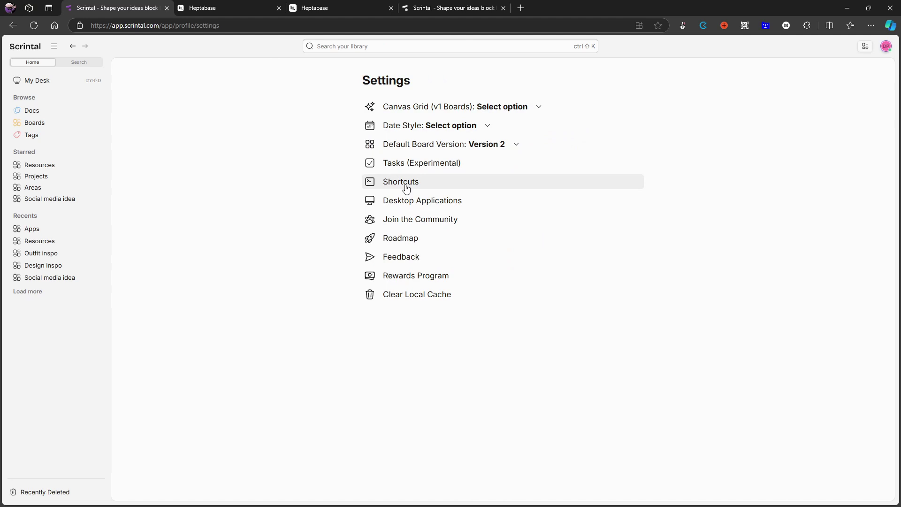
click(416, 170)
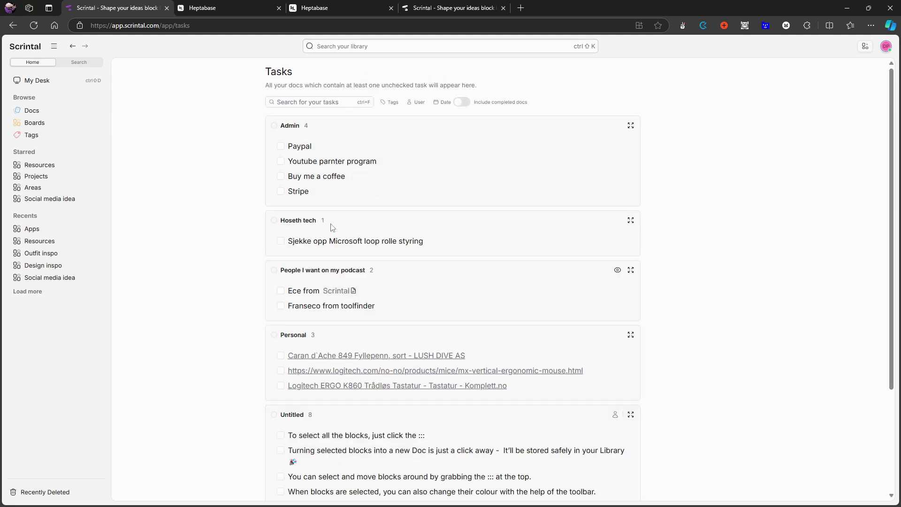
scroll(357, 223, down, 3)
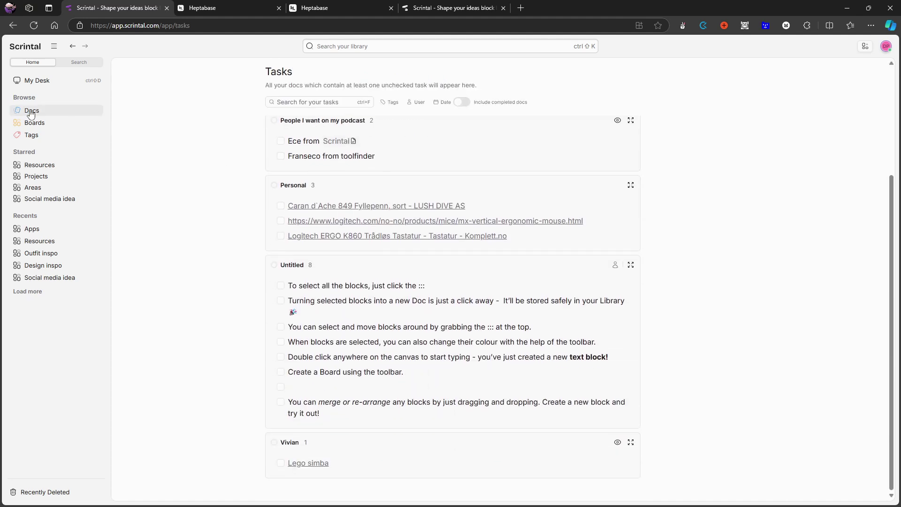
click(43, 122)
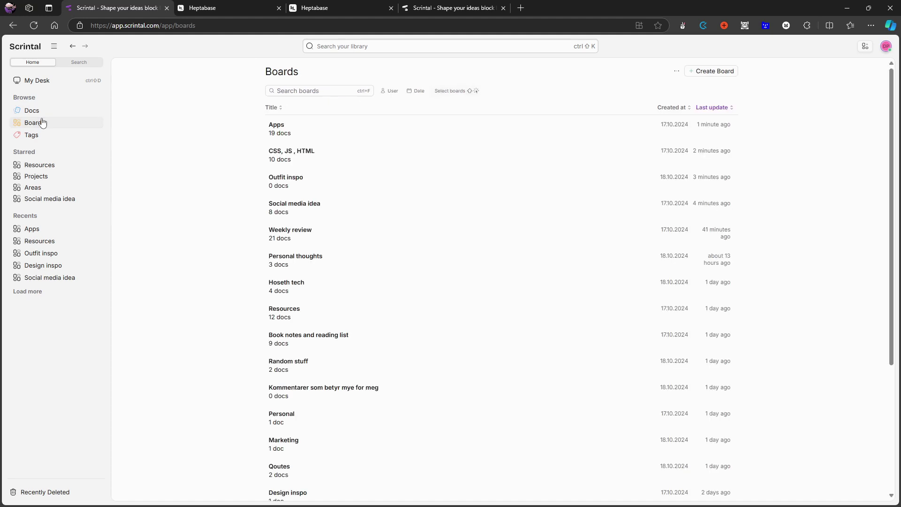